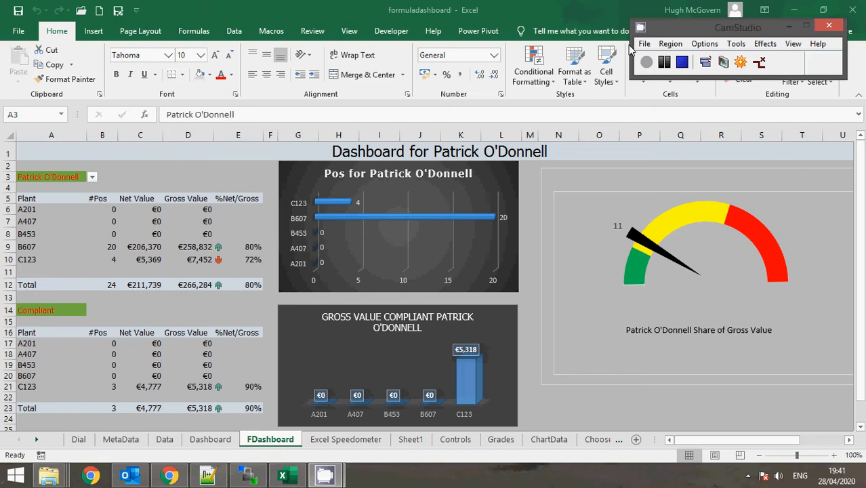
- Switch the dashboard's person selector in A3 through several names to view how the tables, charts and gauge respond
{"action": "left_click", "coordinate": [92, 177]}
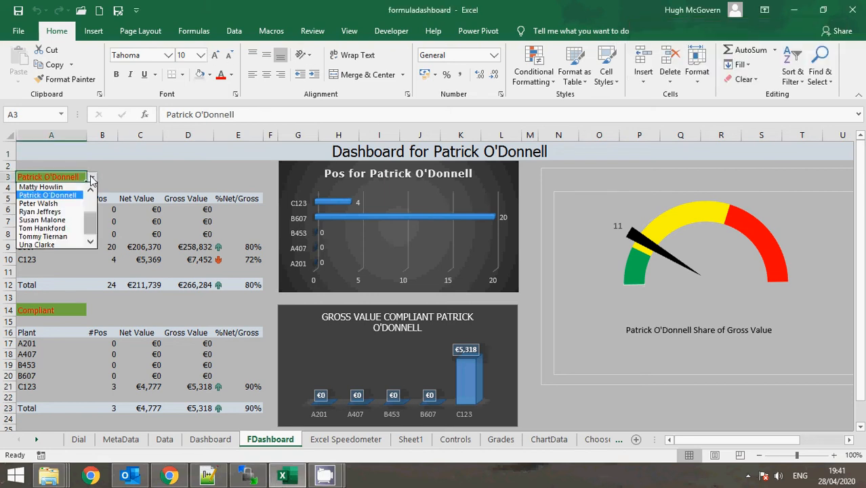
{"action": "left_click", "coordinate": [65, 245]}
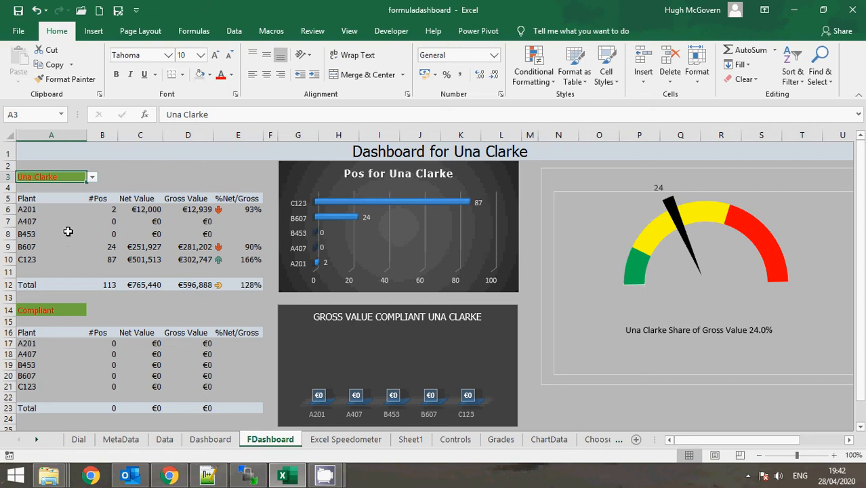
{"action": "left_click", "coordinate": [94, 179]}
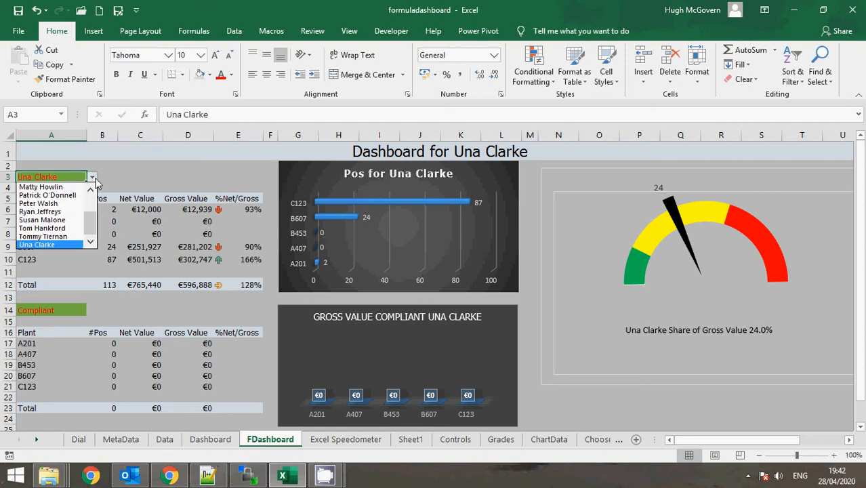
{"action": "left_click", "coordinate": [77, 196]}
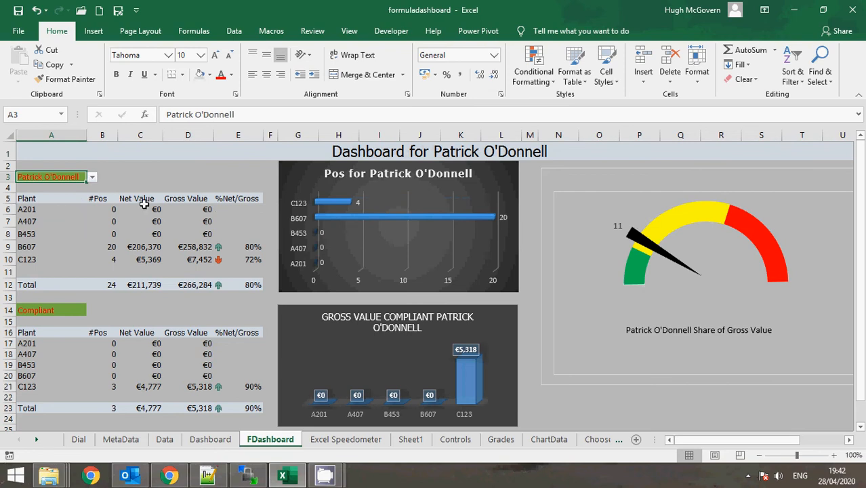
{"action": "left_click", "coordinate": [93, 179]}
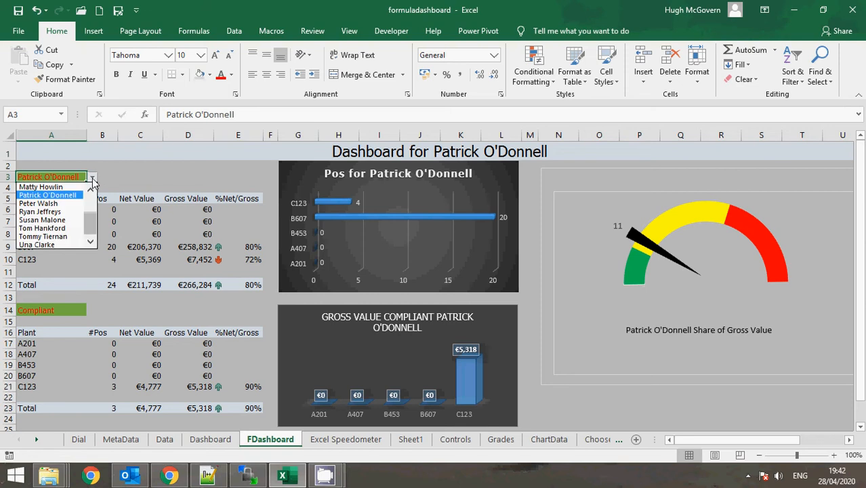
{"action": "left_click", "coordinate": [68, 220]}
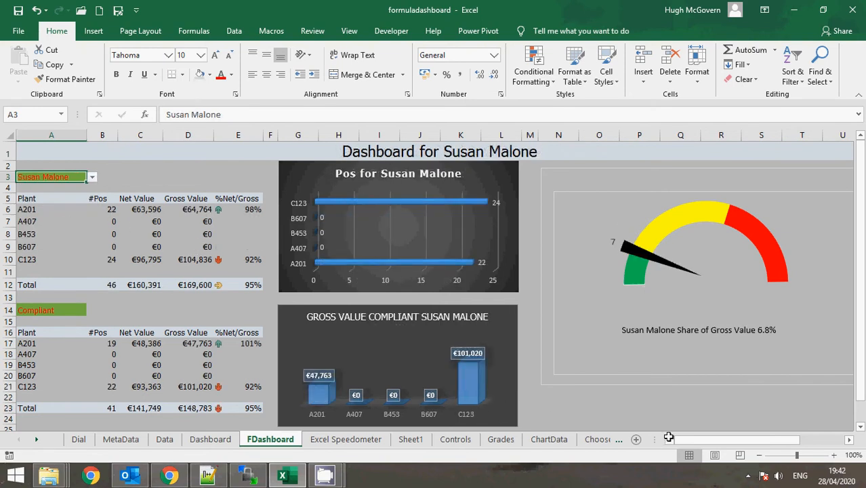
- Add a new worksheet after FDashboard and fill the range B2:I19 with light grey
{"action": "left_click", "coordinate": [636, 442]}
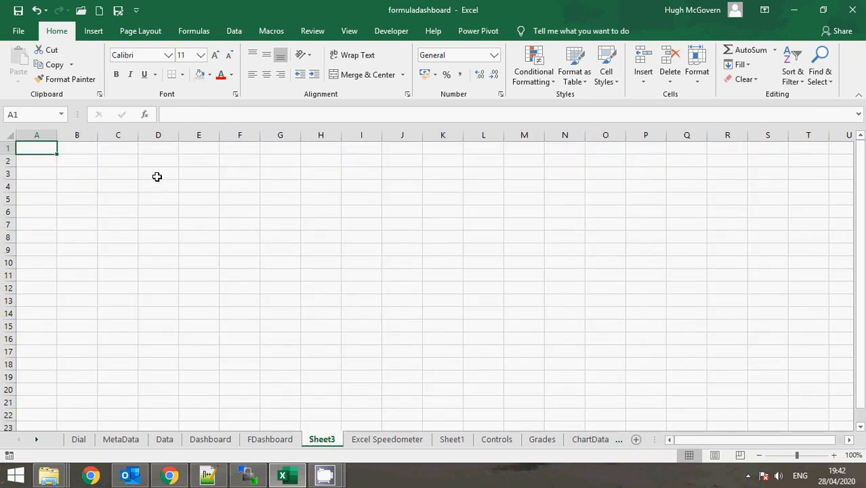
{"action": "left_click_drag", "start_coordinate": [95, 163], "coordinate": [374, 377]}
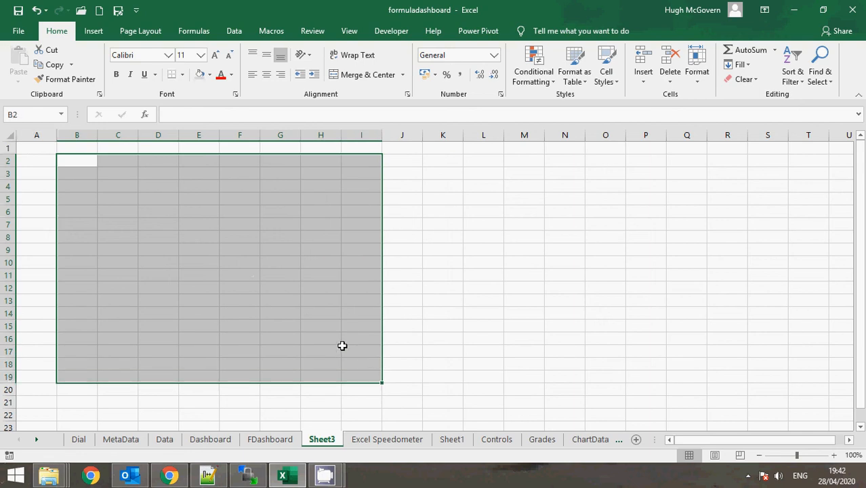
{"action": "left_click", "coordinate": [204, 75]}
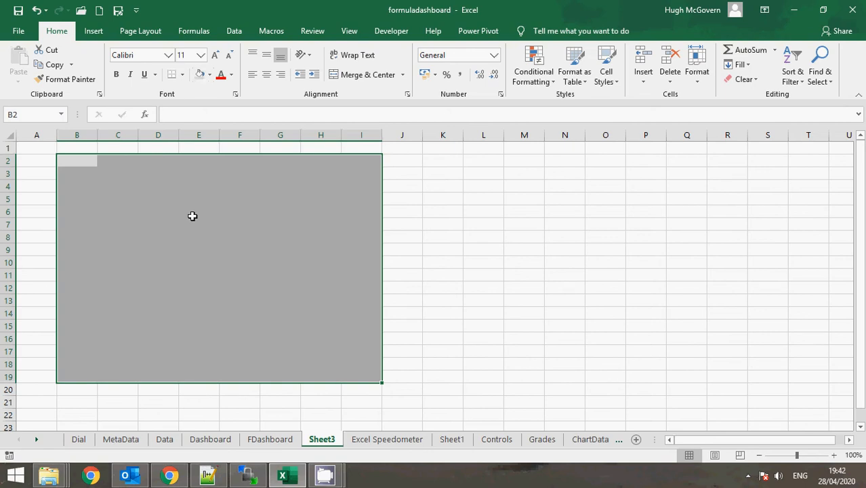
{"action": "left_click", "coordinate": [193, 216]}
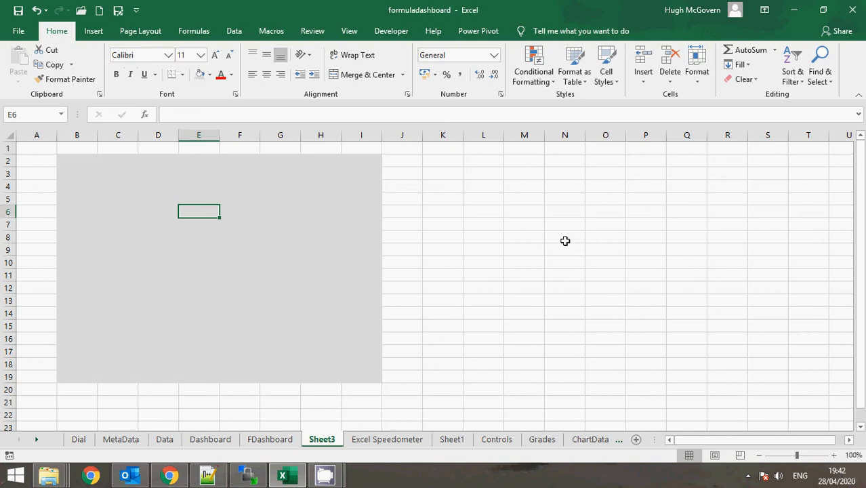
- Enter the heading Speedometer in cell O8 of the new sheet
{"action": "left_click", "coordinate": [607, 234]}
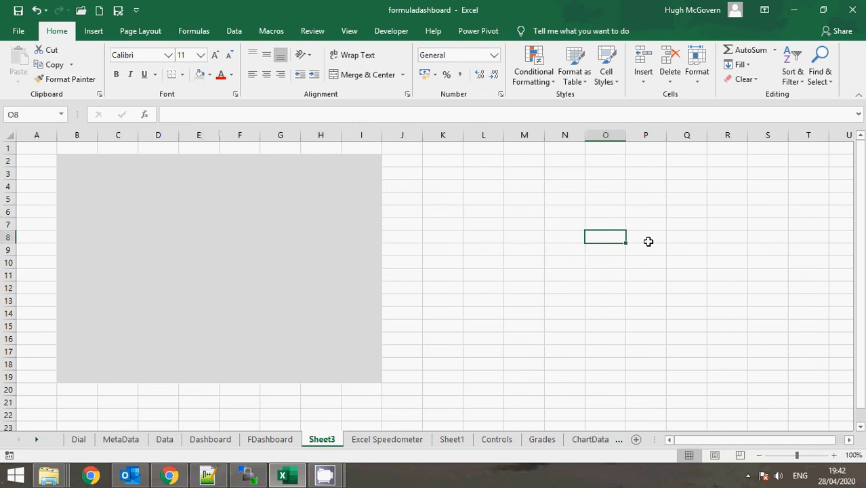
{"action": "type", "text": "Sp"}
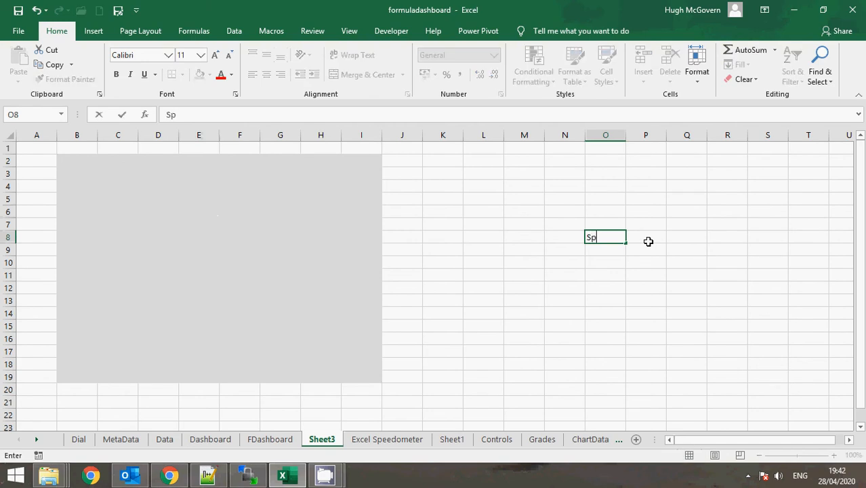
{"action": "type", "text": "eedometer"}
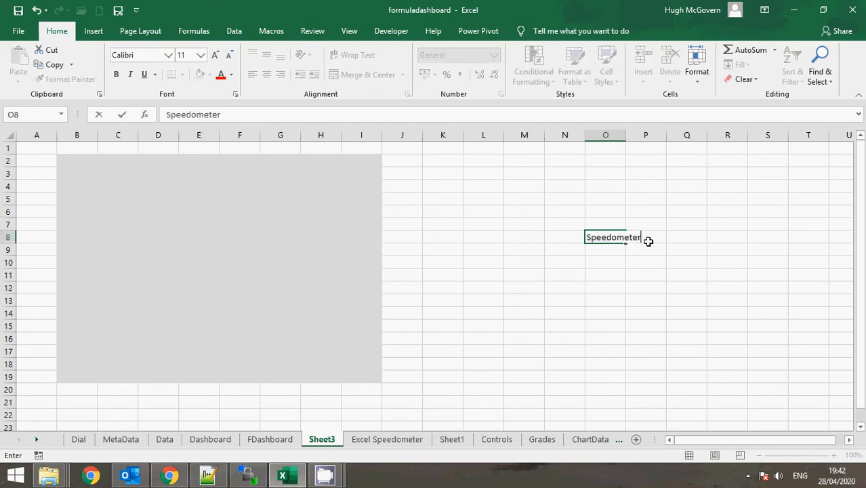
{"action": "key", "text": "Return"}
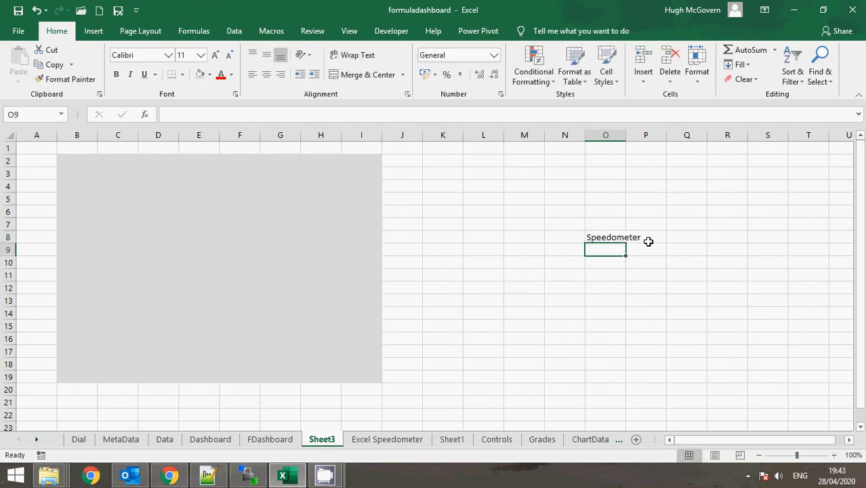
- Enter the row labels Start, Initial, Middle, End and Max in cells N9 to N13
{"action": "key", "text": "Left"}
{"action": "type", "text": "Start"}
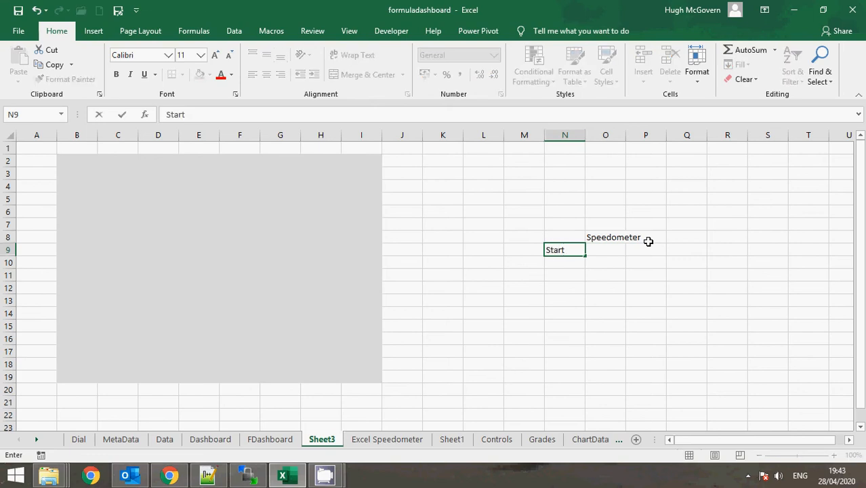
{"action": "key", "text": "Return"}
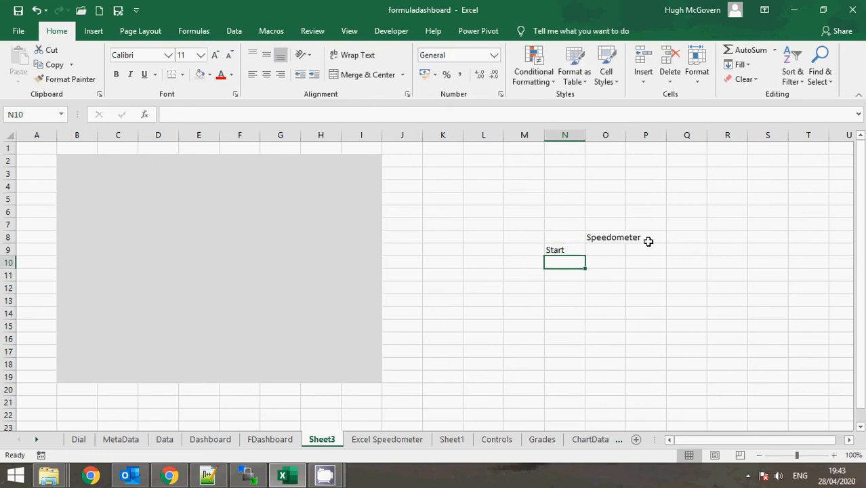
{"action": "type", "text": "Ini"}
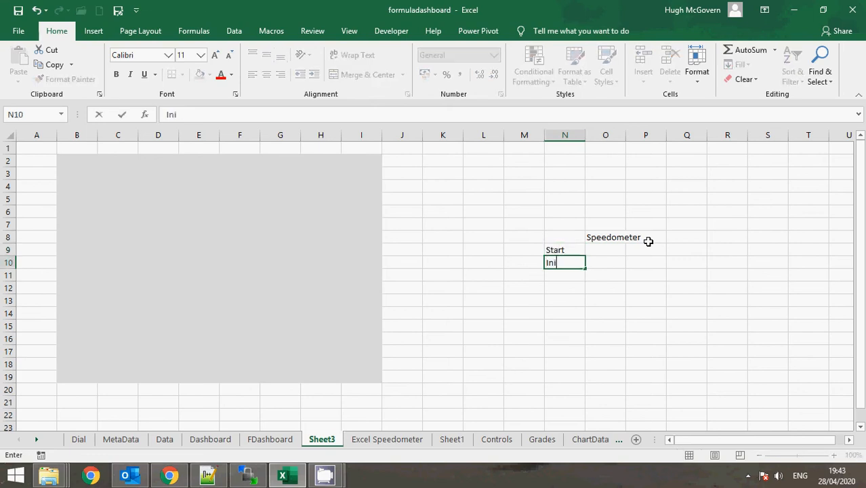
{"action": "type", "text": "tial"}
{"action": "key", "text": "Return"}
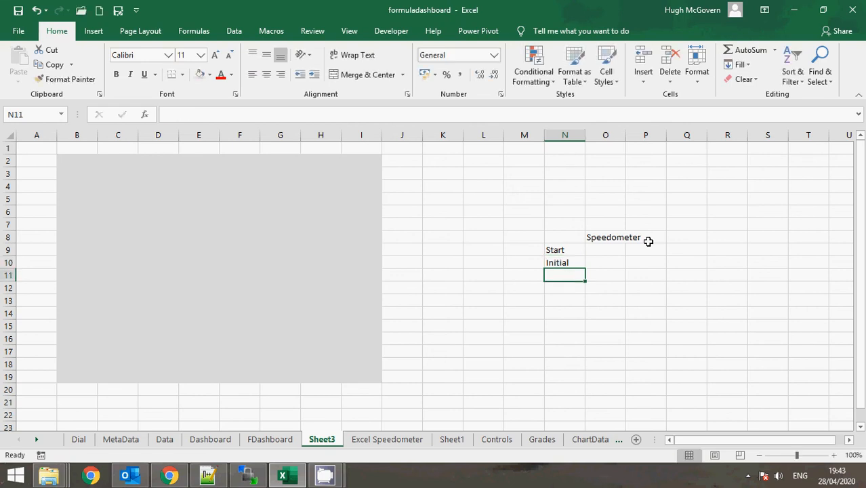
{"action": "type", "text": "Middle"}
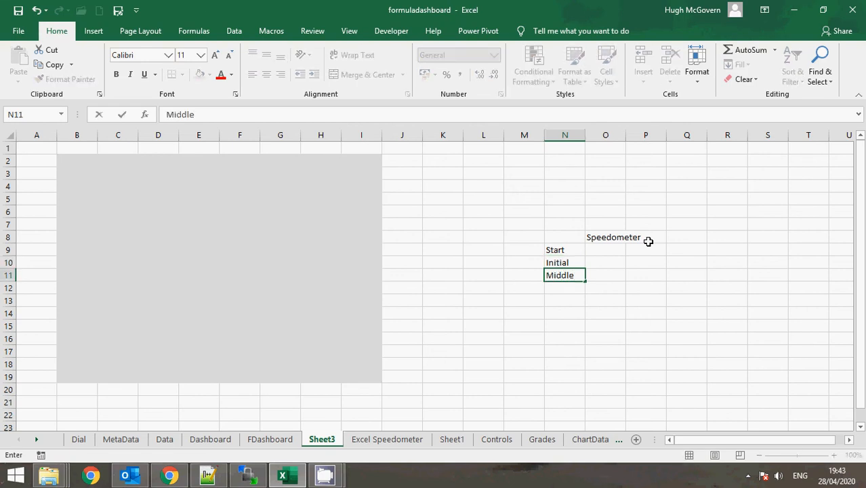
{"action": "key", "text": "Return"}
{"action": "type", "text": "End"}
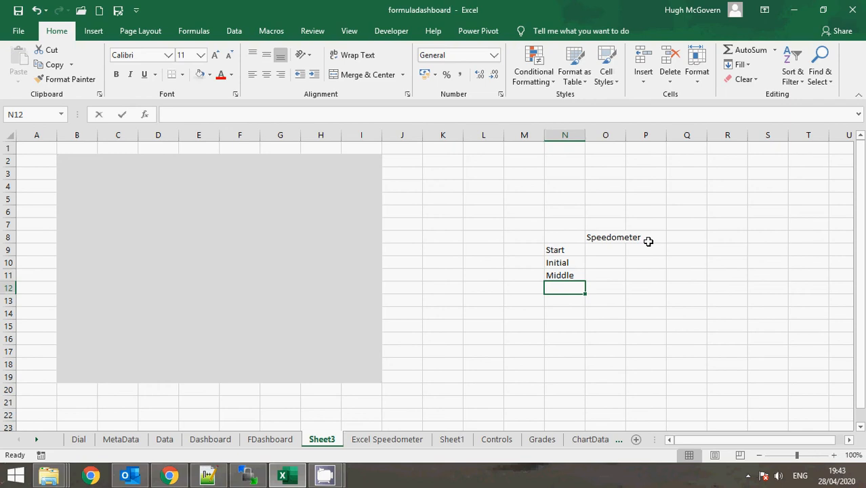
{"action": "key", "text": "Return"}
{"action": "type", "text": "Max"}
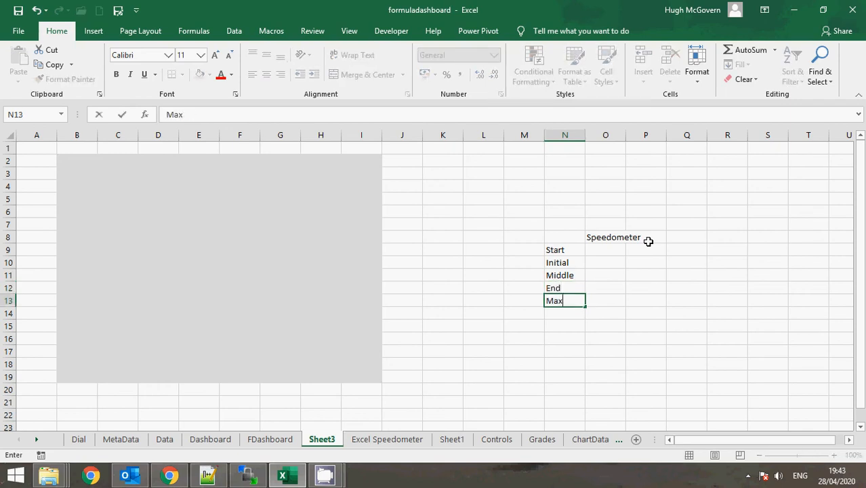
{"action": "key", "text": "Return"}
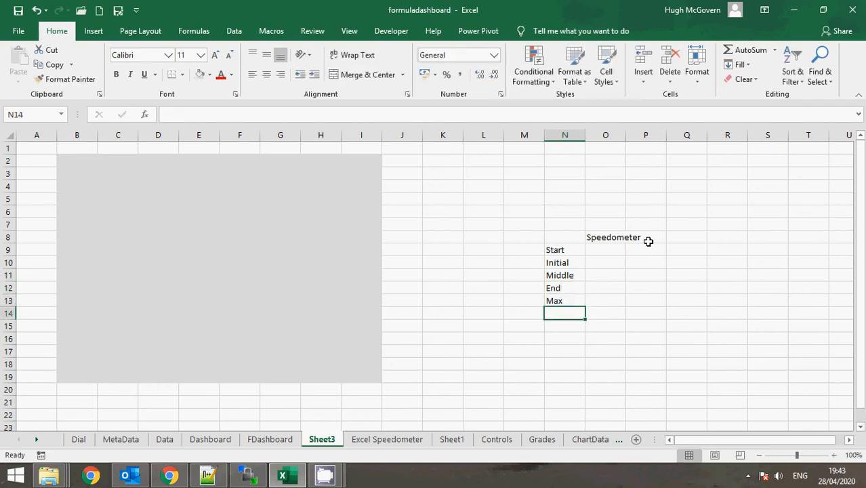
- Widen column O so that the Speedometer heading fits inside it
{"action": "left_click", "coordinate": [597, 250]}
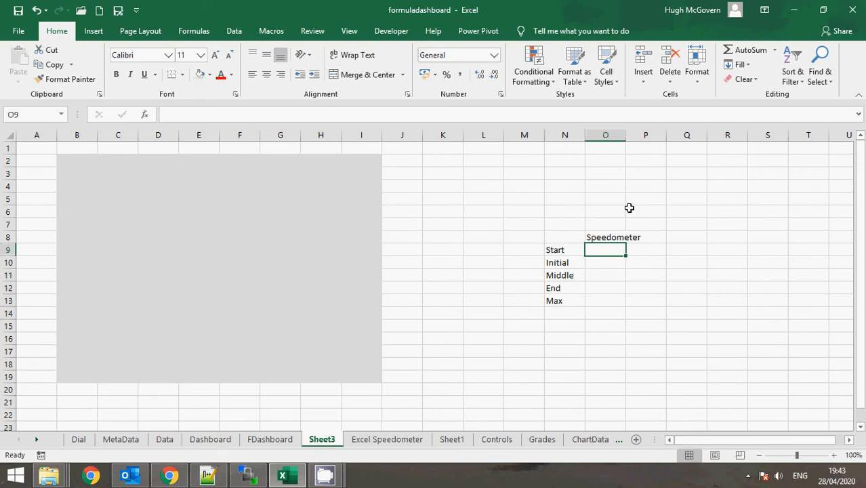
{"action": "left_click", "coordinate": [623, 136]}
{"action": "left_click", "coordinate": [627, 137]}
{"action": "left_click", "coordinate": [627, 135]}
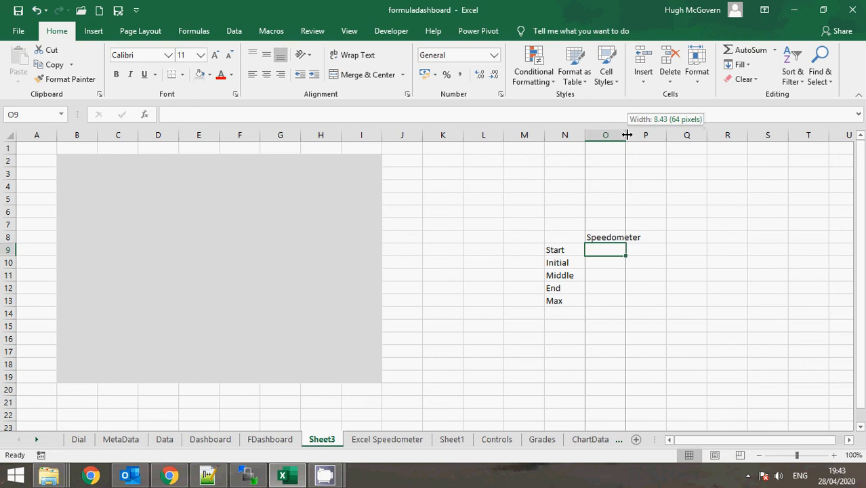
{"action": "left_click_drag", "start_coordinate": [627, 135], "coordinate": [644, 135]}
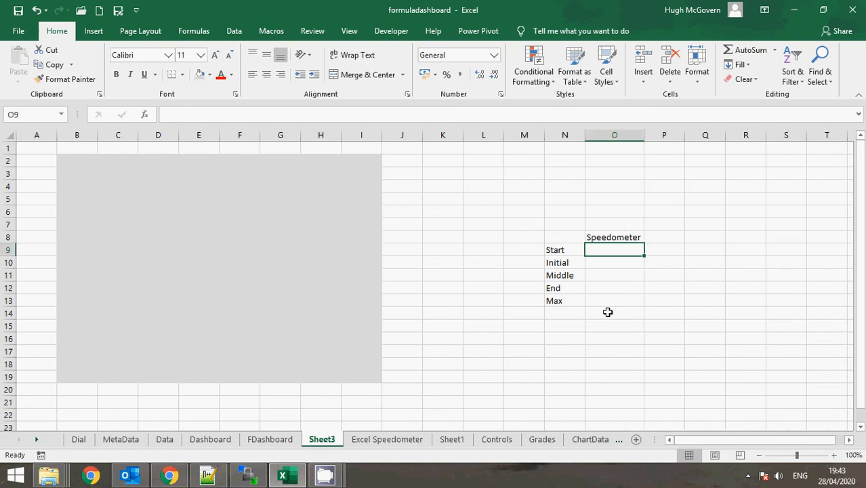
- Enter the speedometer values 0, 15, 45, 40 and 100 in cells O9 to O13
{"action": "type", "text": "0"}
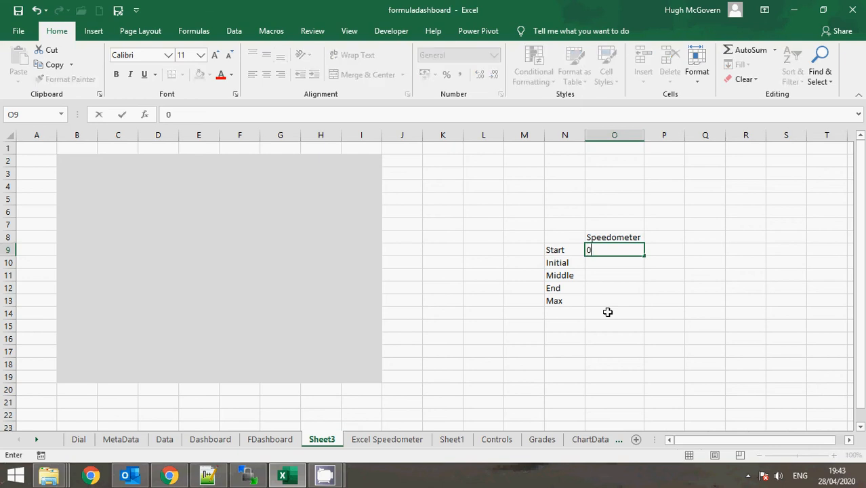
{"action": "key", "text": "Return"}
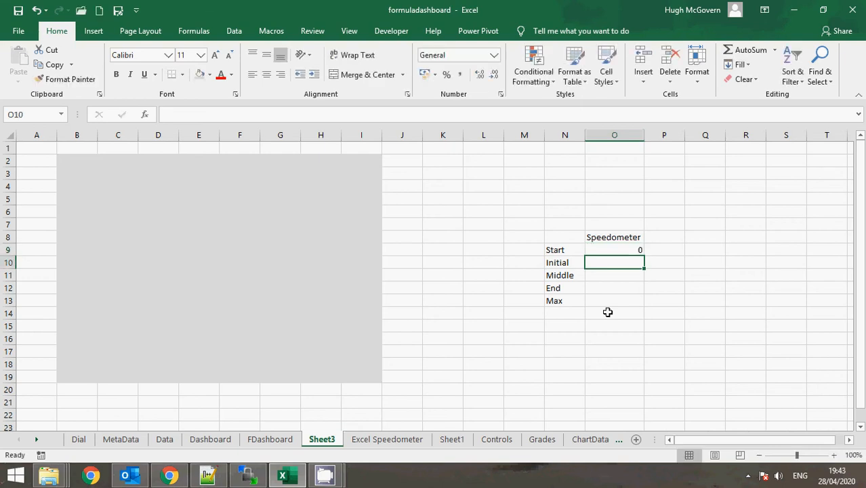
{"action": "type", "text": "15"}
{"action": "key", "text": "Return"}
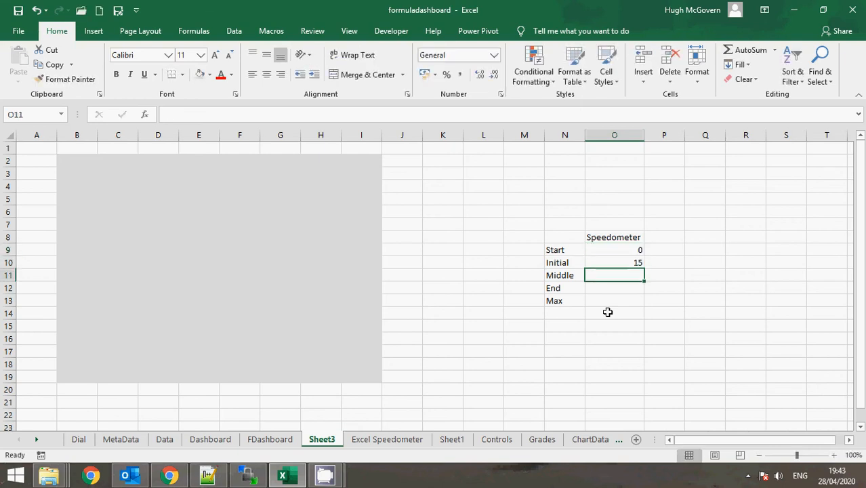
{"action": "type", "text": "4"}
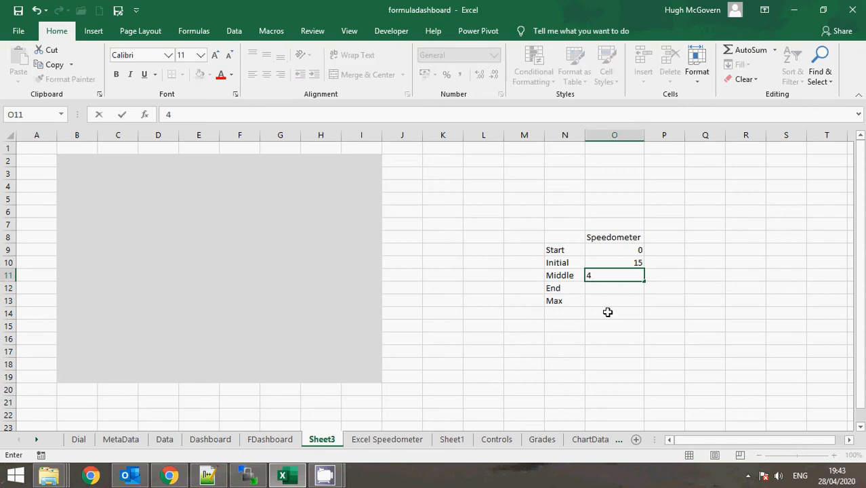
{"action": "type", "text": "5"}
{"action": "key", "text": "Return"}
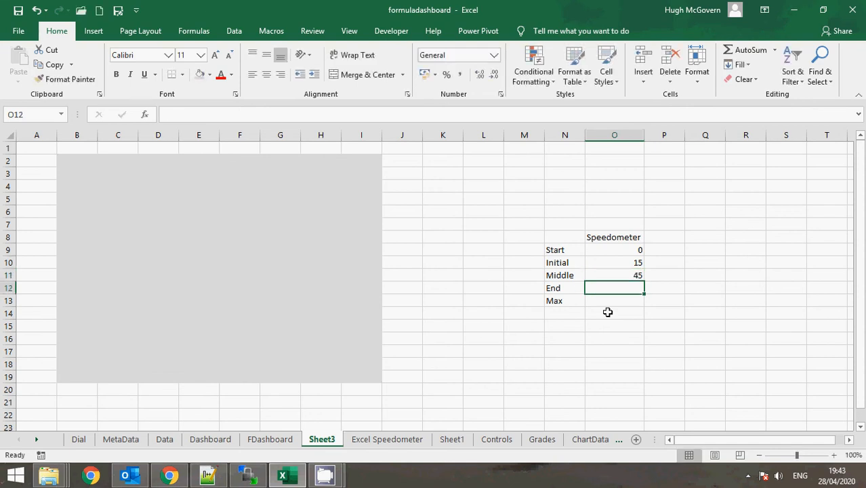
{"action": "type", "text": "40"}
{"action": "key", "text": "Return"}
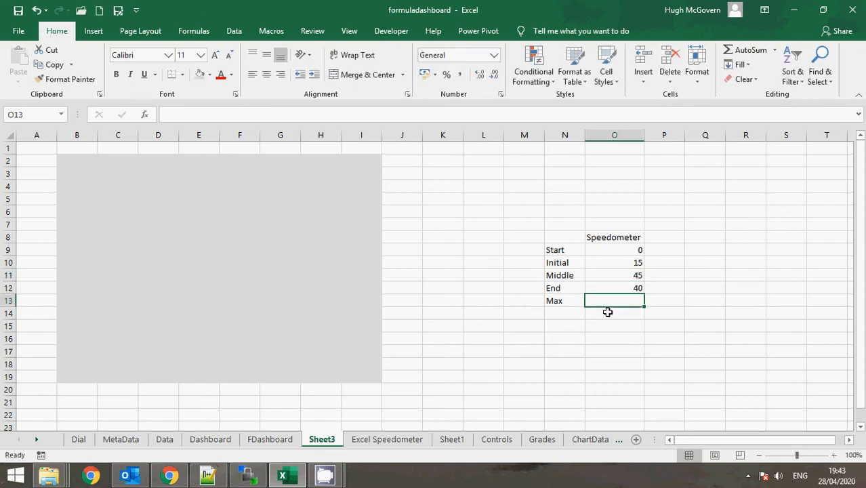
{"action": "type", "text": "100"}
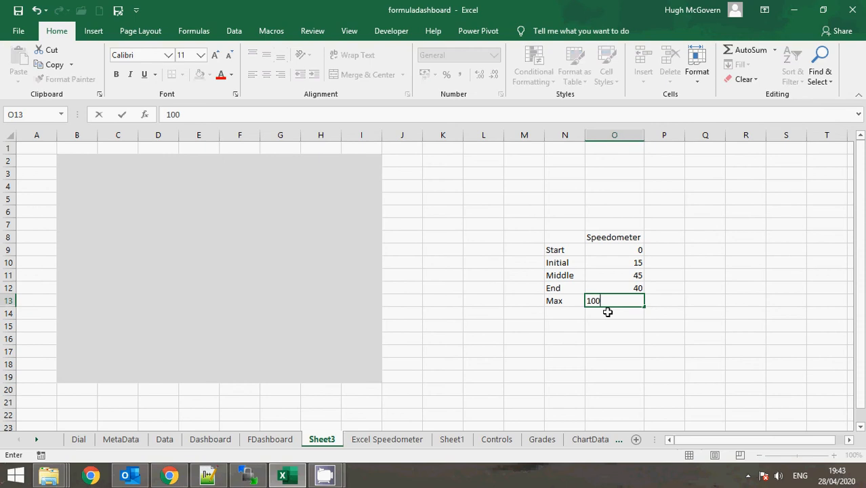
{"action": "key", "text": "Return"}
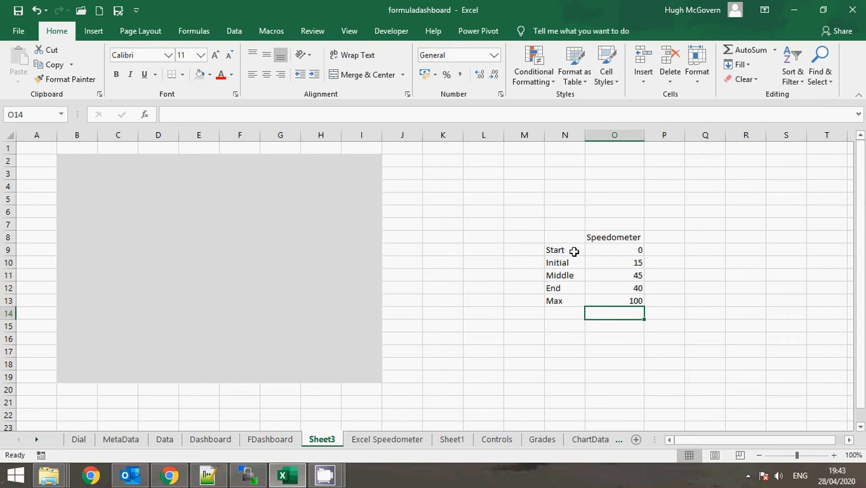
- Insert a doughnut chart from the data in N9:O13 and place it on the grey panel
{"action": "left_click_drag", "start_coordinate": [574, 252], "coordinate": [608, 300]}
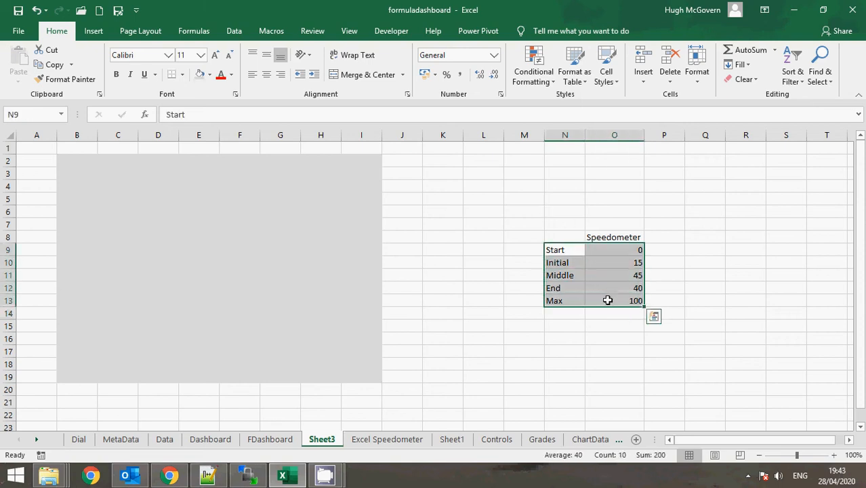
{"action": "left_click", "coordinate": [94, 31]}
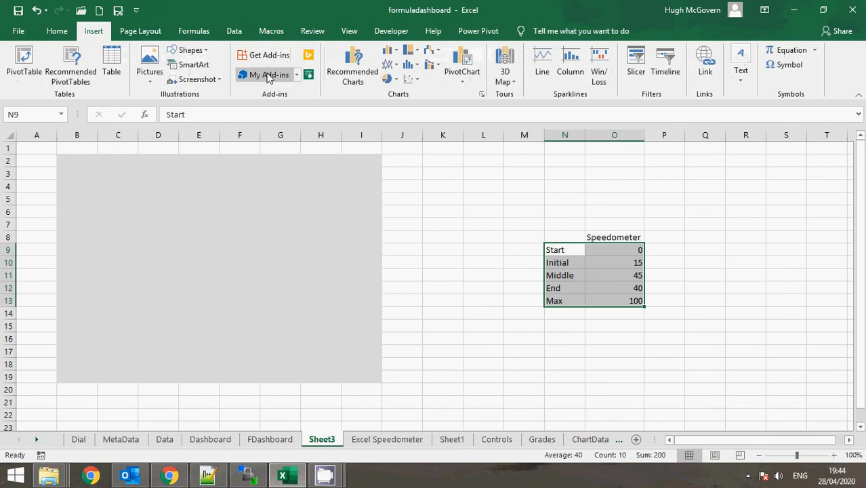
{"action": "left_click", "coordinate": [397, 80]}
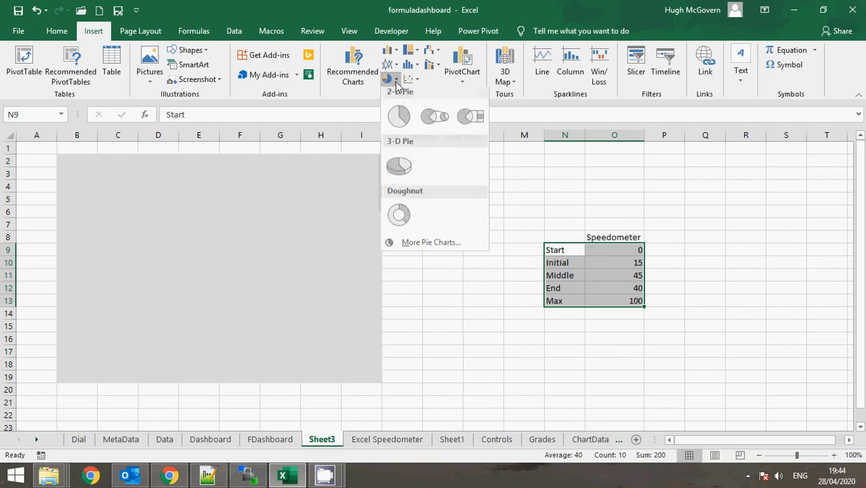
{"action": "left_click", "coordinate": [398, 215]}
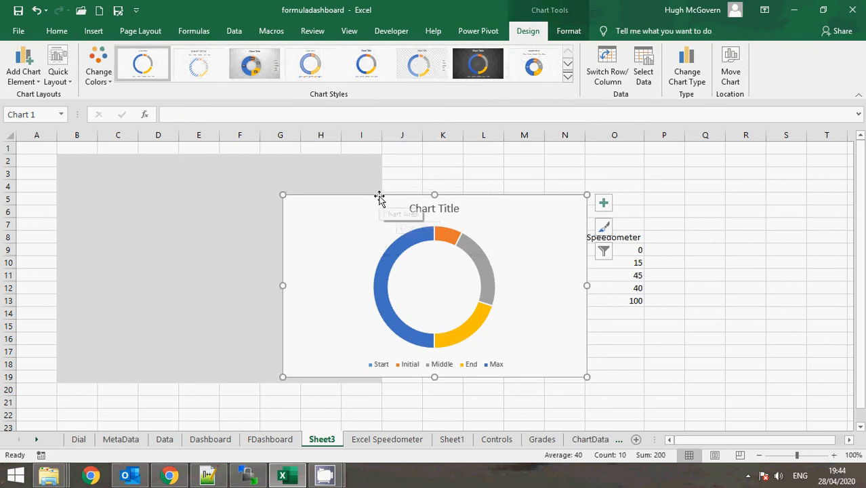
{"action": "left_click_drag", "start_coordinate": [380, 197], "coordinate": [164, 176]}
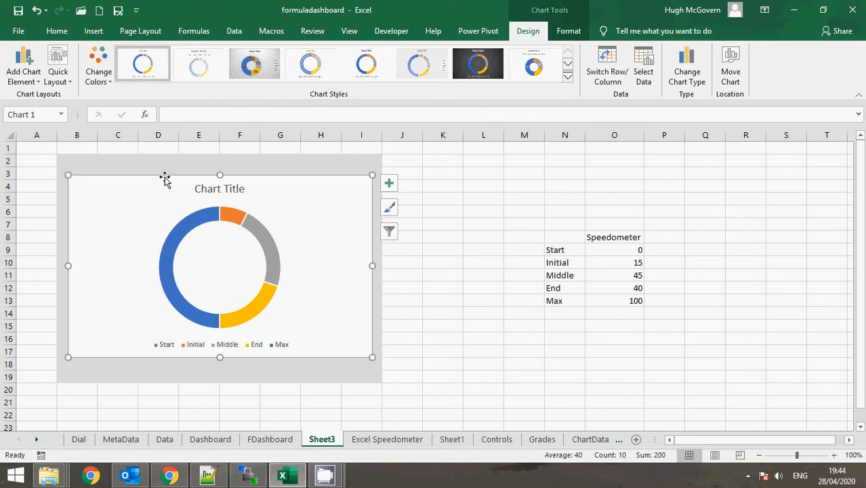
- Remove the chart title and the legend from the doughnut chart
{"action": "left_click", "coordinate": [388, 185]}
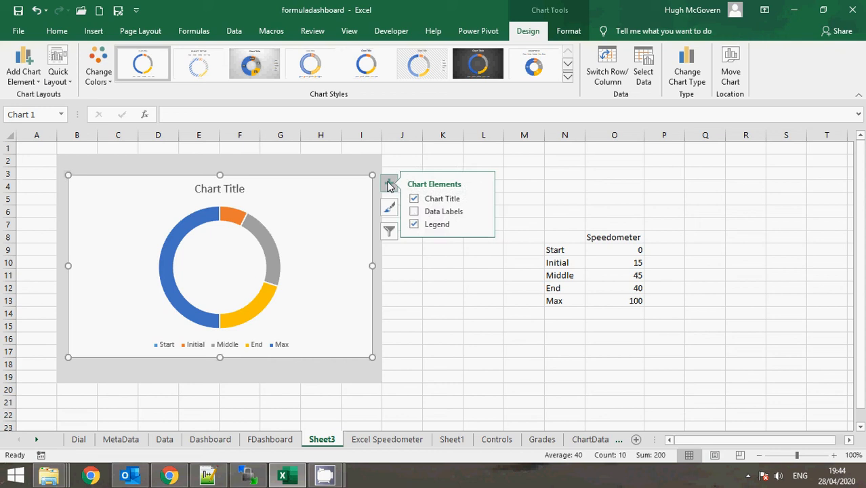
{"action": "left_click", "coordinate": [419, 199]}
{"action": "left_click", "coordinate": [422, 224]}
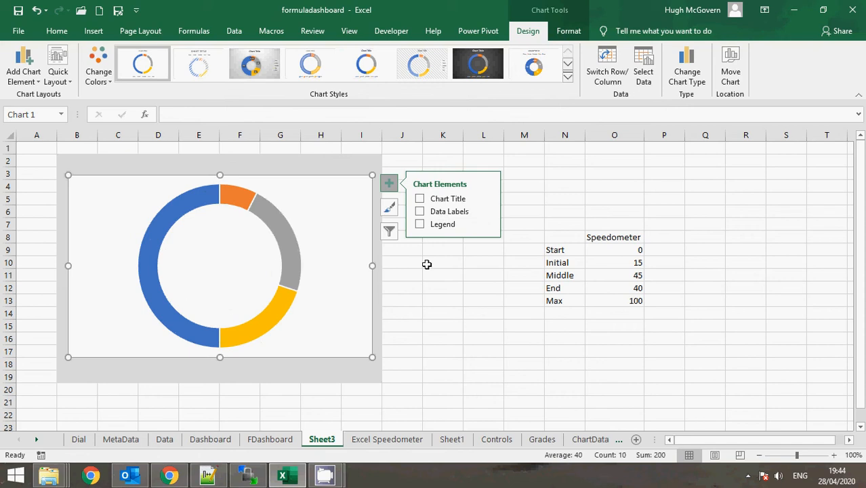
- Set the doughnut series' angle of first slice to 270°
{"action": "left_click", "coordinate": [216, 197]}
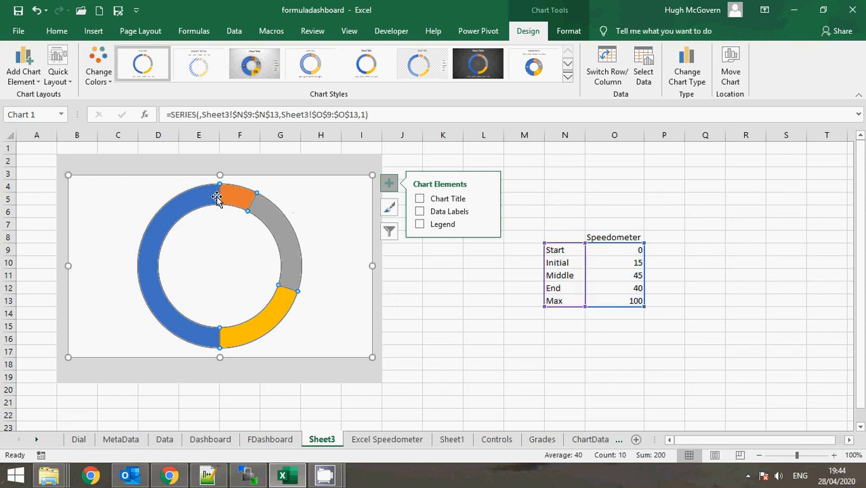
{"action": "right_click", "coordinate": [216, 197]}
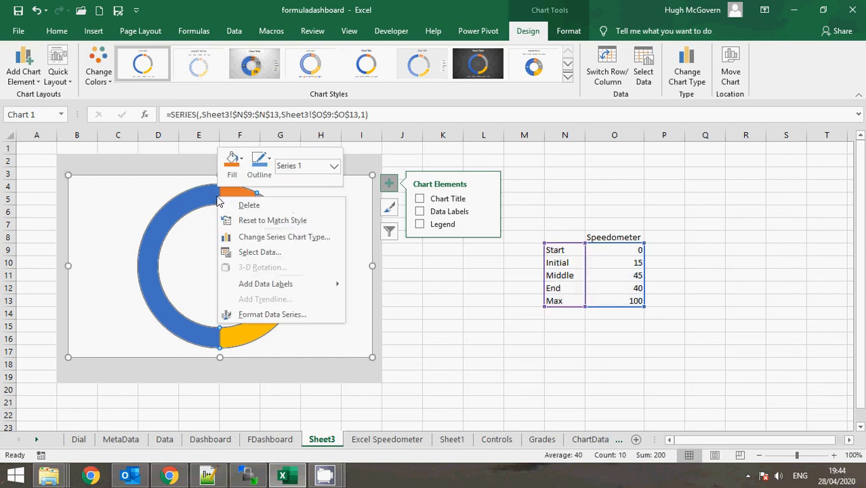
{"action": "left_click", "coordinate": [294, 314]}
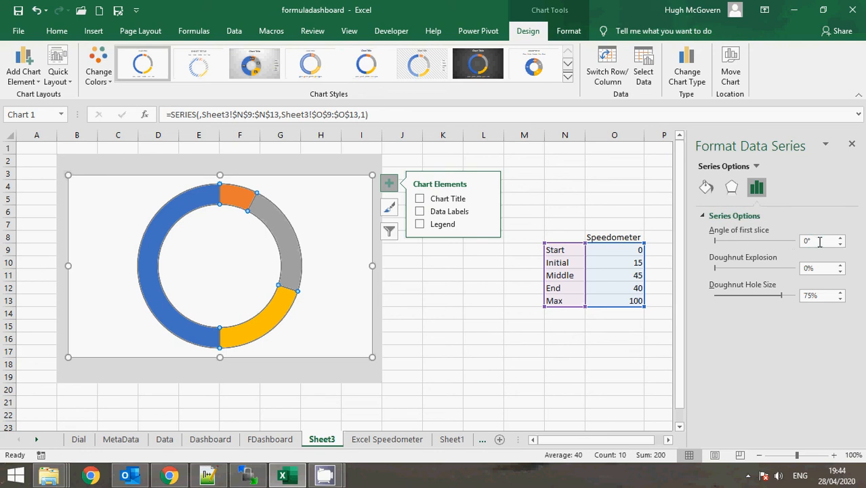
{"action": "left_click_drag", "start_coordinate": [819, 242], "coordinate": [785, 245]}
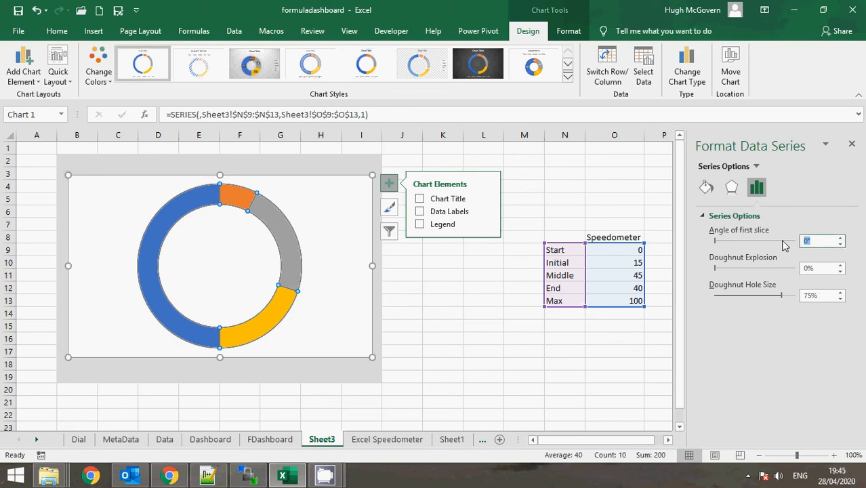
{"action": "type", "text": "270"}
{"action": "key", "text": "Return"}
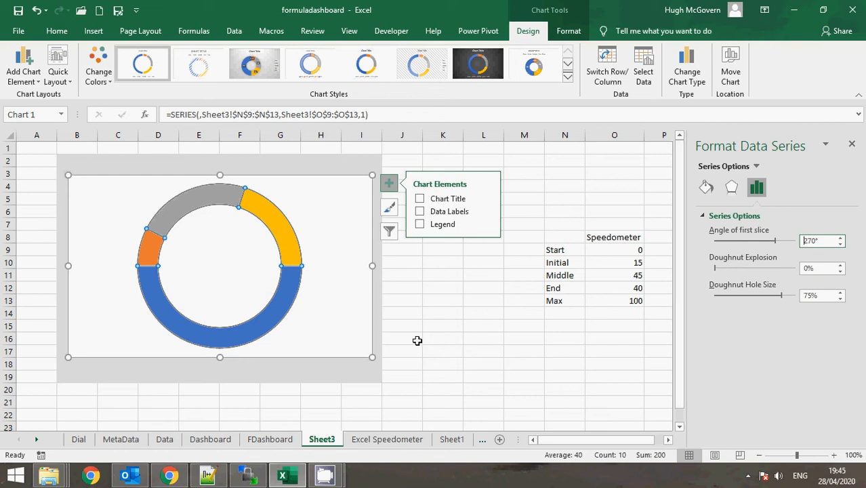
- Set the large Max slice in the lower half of the doughnut to no fill
{"action": "left_click", "coordinate": [236, 334]}
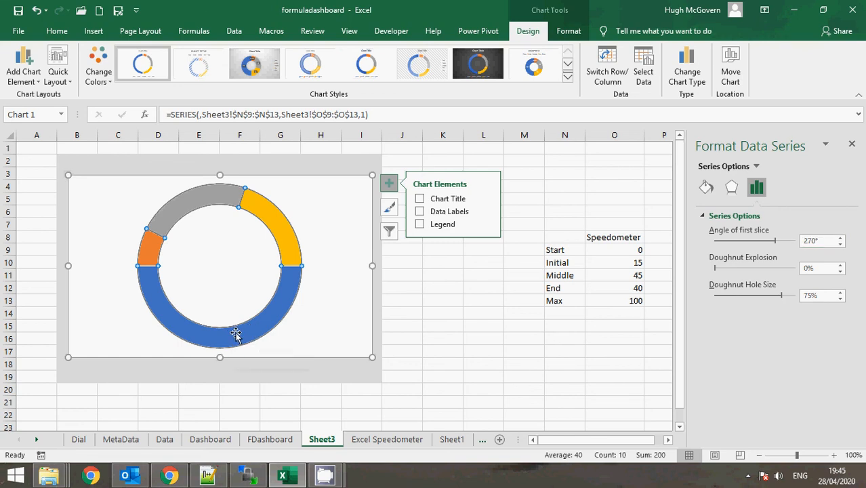
{"action": "left_click", "coordinate": [236, 333]}
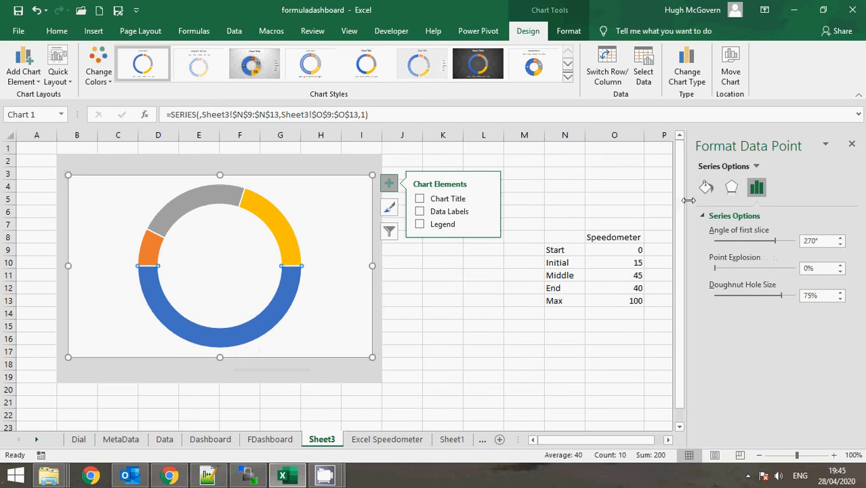
{"action": "left_click", "coordinate": [706, 188]}
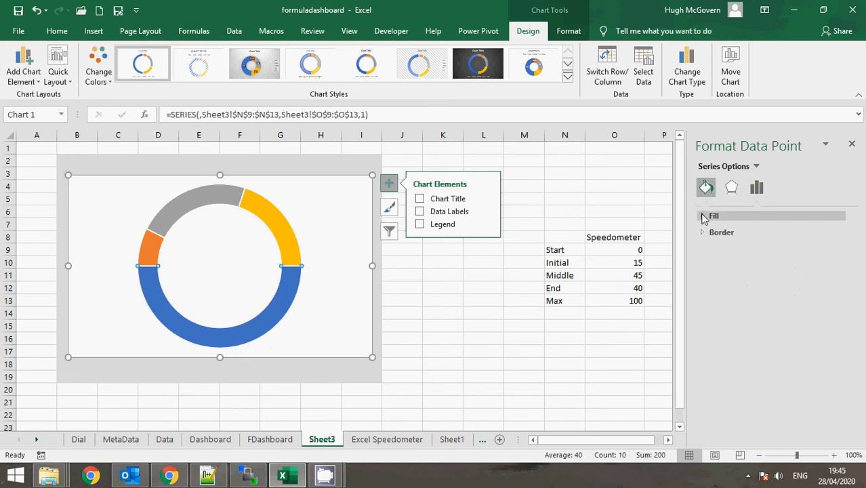
{"action": "left_click", "coordinate": [705, 218]}
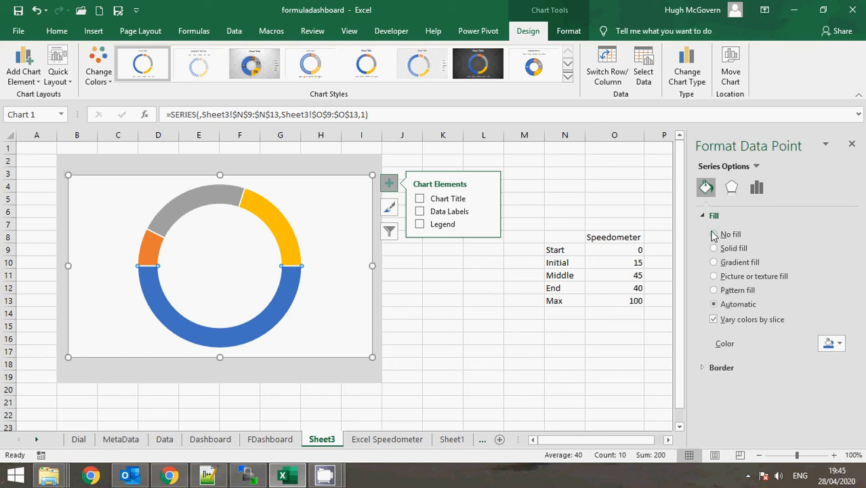
{"action": "left_click", "coordinate": [714, 234]}
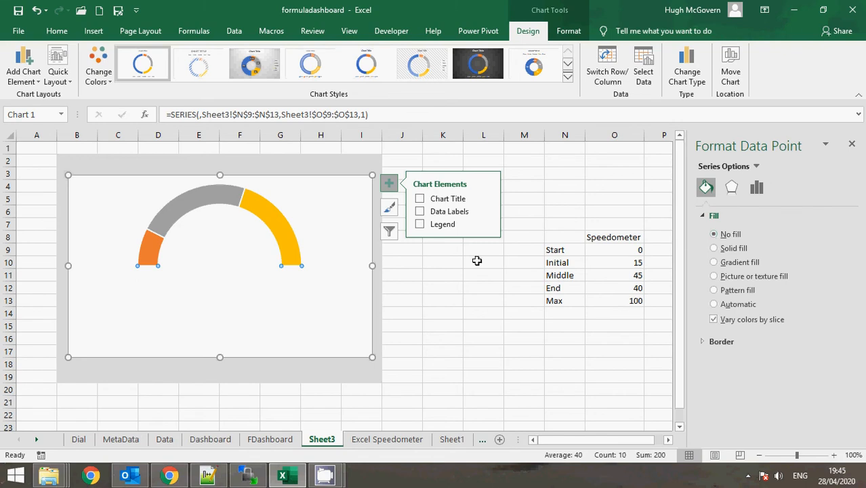
- Give the Initial slice of the gauge a solid fill in standard green
{"action": "left_click", "coordinate": [151, 248]}
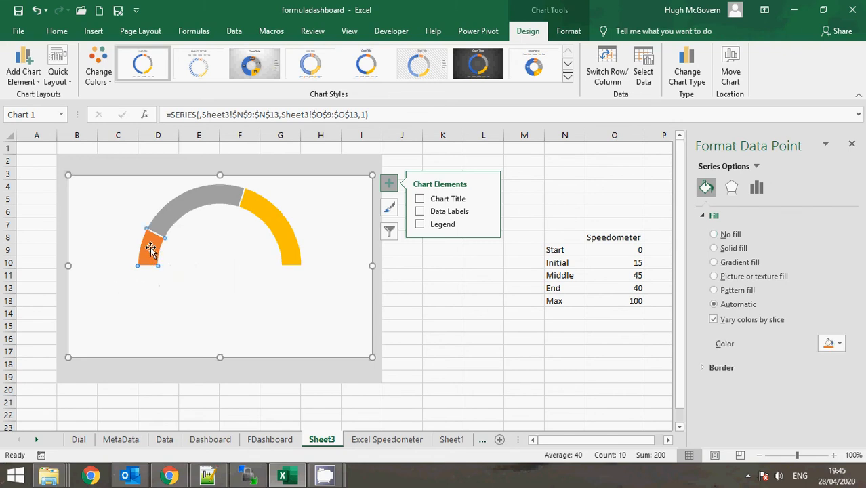
{"action": "left_click", "coordinate": [715, 248]}
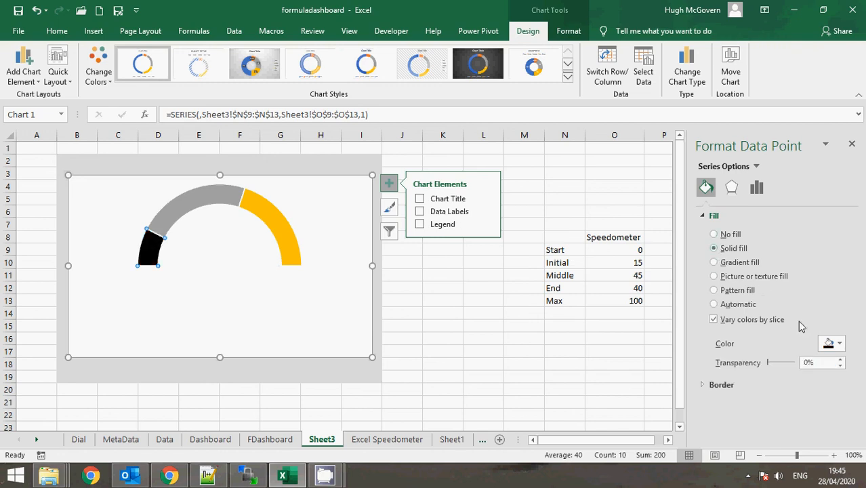
{"action": "left_click", "coordinate": [828, 343]}
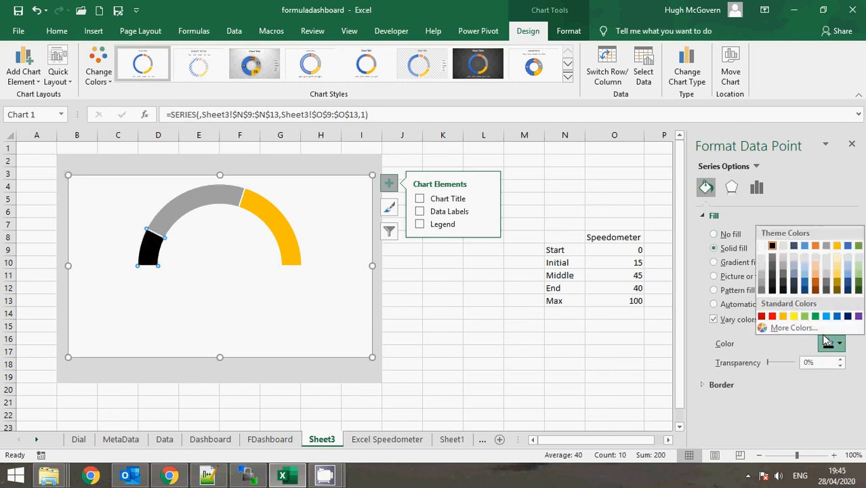
{"action": "left_click", "coordinate": [816, 316]}
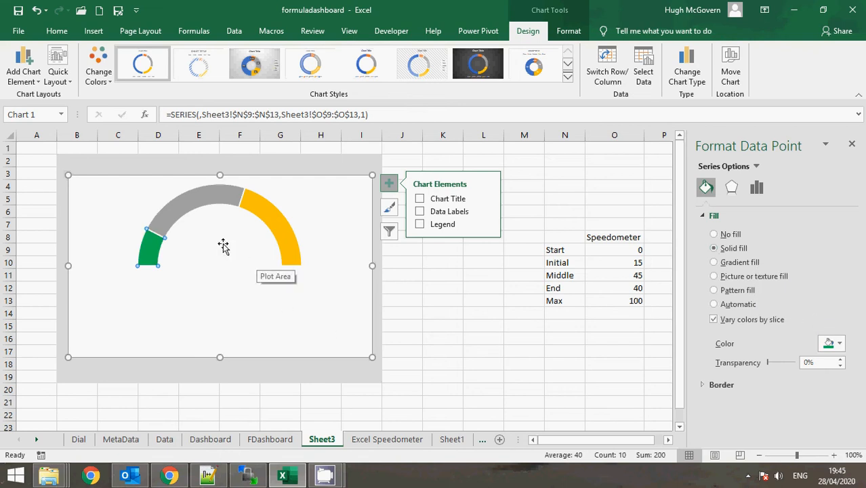
- Give the Middle slice of the gauge a solid fill in standard yellow
{"action": "left_click", "coordinate": [195, 205]}
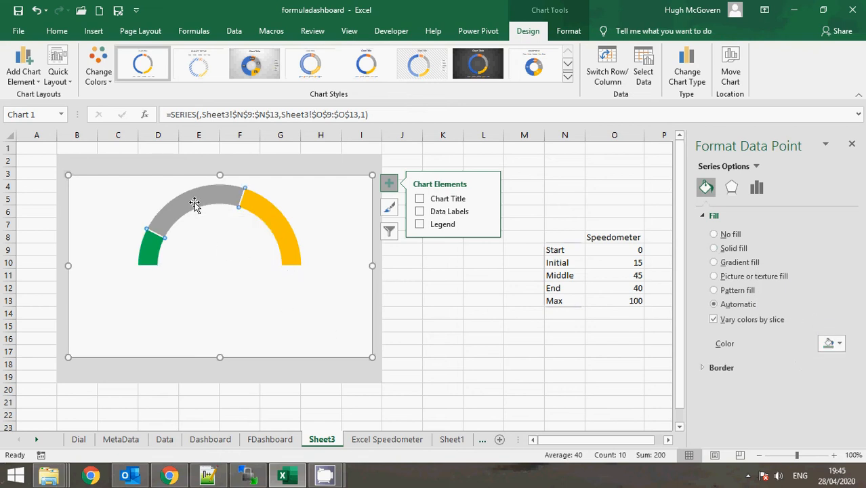
{"action": "left_click", "coordinate": [715, 249]}
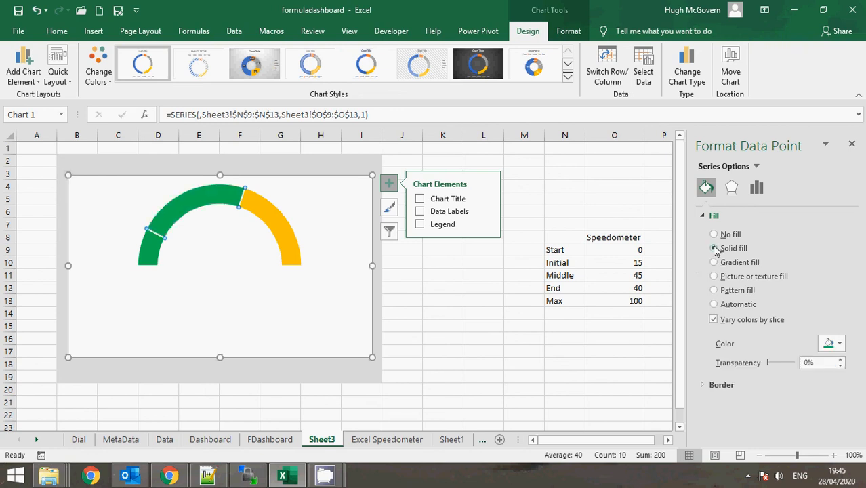
{"action": "left_click", "coordinate": [840, 344]}
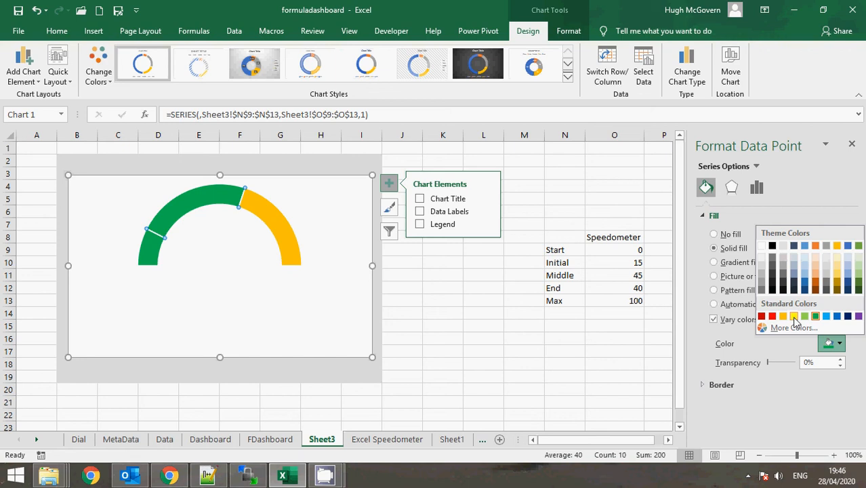
{"action": "left_click", "coordinate": [795, 317]}
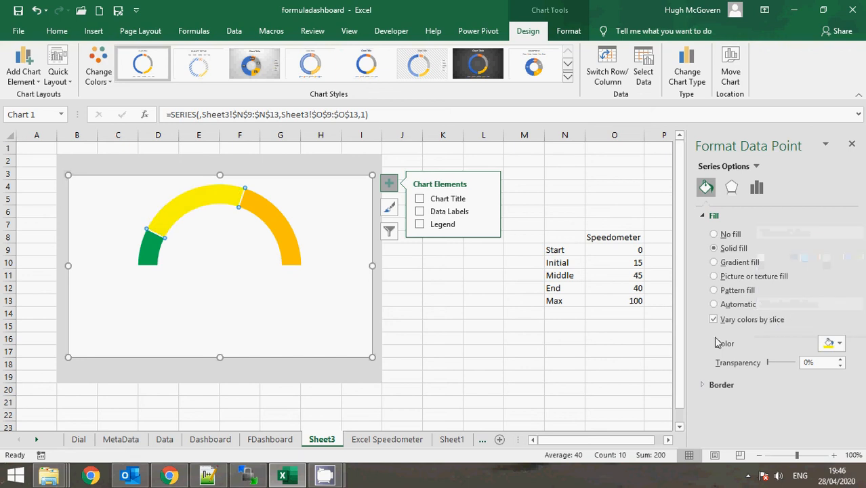
- Give the End slice of the gauge a solid red fill and deselect the chart
{"action": "left_click", "coordinate": [283, 231]}
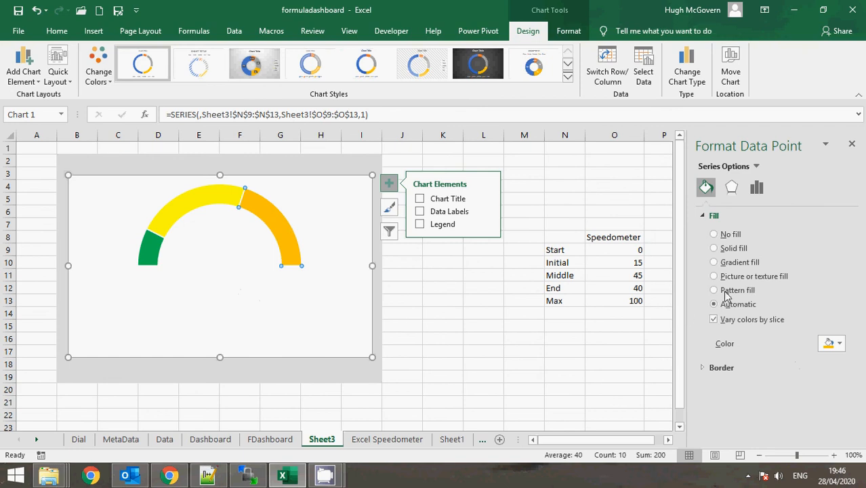
{"action": "left_click", "coordinate": [717, 248]}
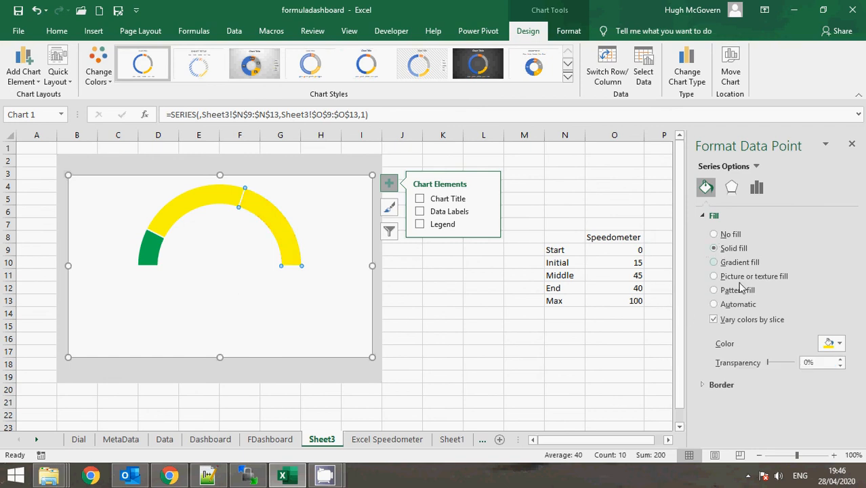
{"action": "left_click", "coordinate": [833, 350]}
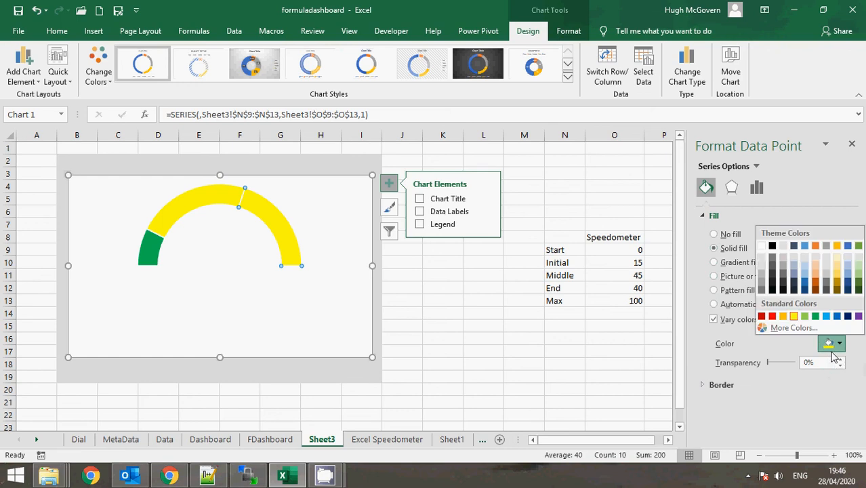
{"action": "key", "text": "Escape"}
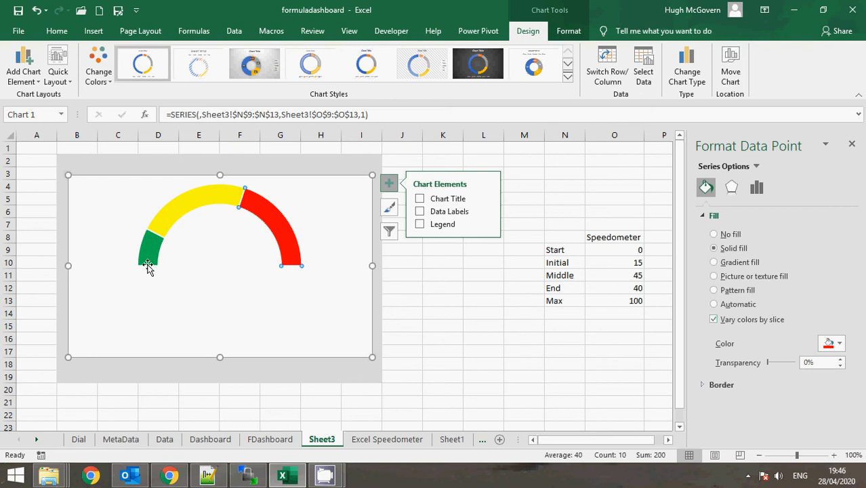
{"action": "left_click", "coordinate": [424, 298]}
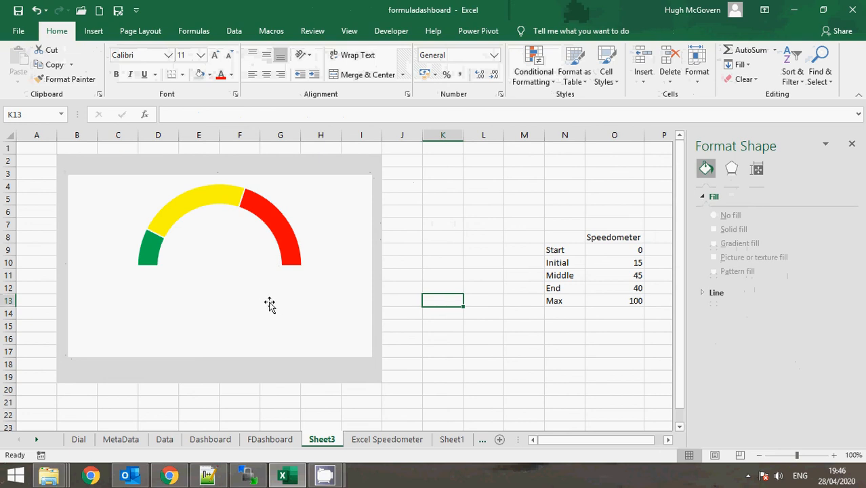
- Set the chart area to no fill so the grey panel serves as the gauge's background
{"action": "mouse_move", "coordinate": [266, 303]}
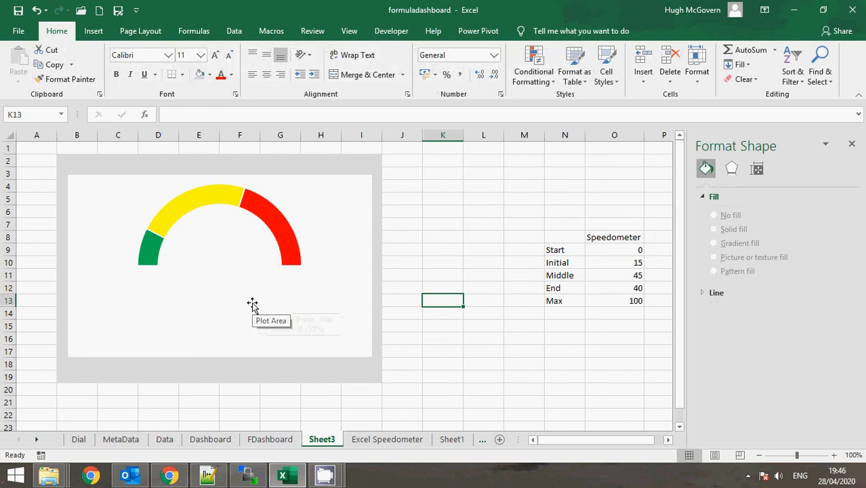
{"action": "left_click", "coordinate": [253, 305]}
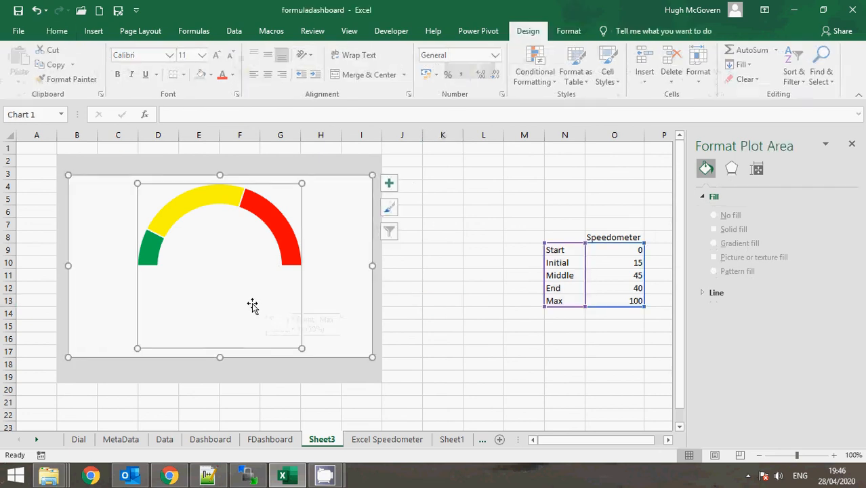
{"action": "left_click", "coordinate": [352, 310]}
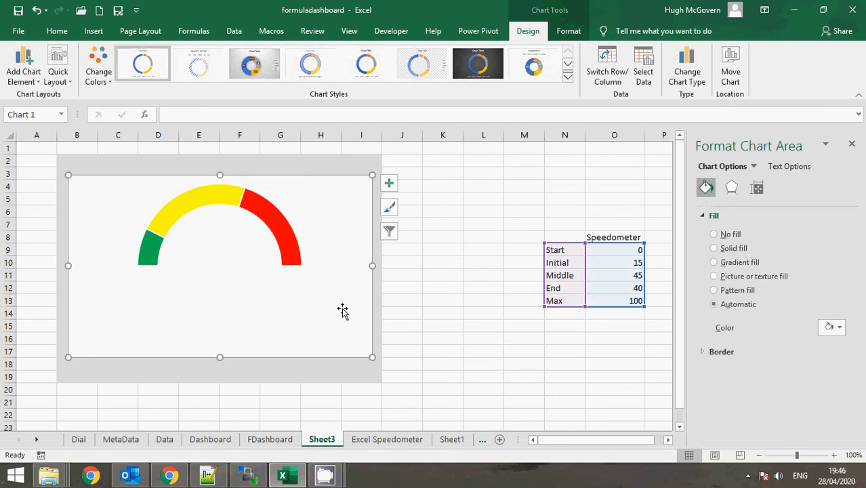
{"action": "left_click", "coordinate": [713, 235]}
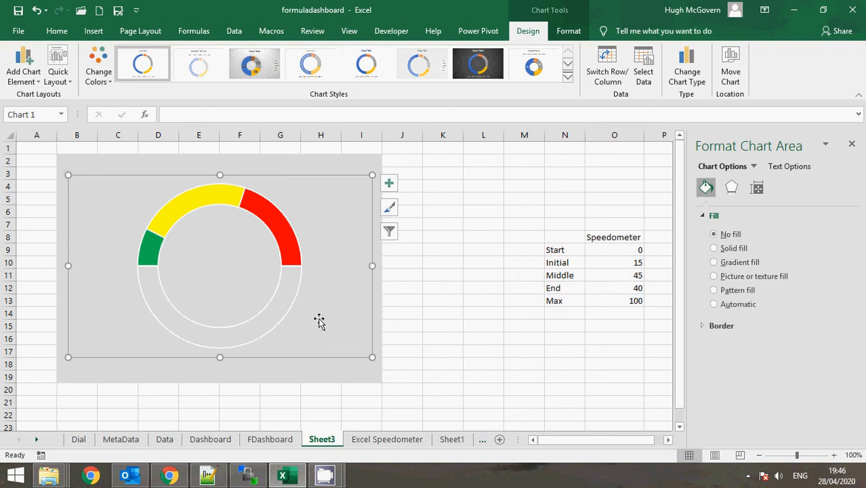
- Remove the border line from the gauge's doughnut series and deselect the chart
{"action": "left_click", "coordinate": [291, 315]}
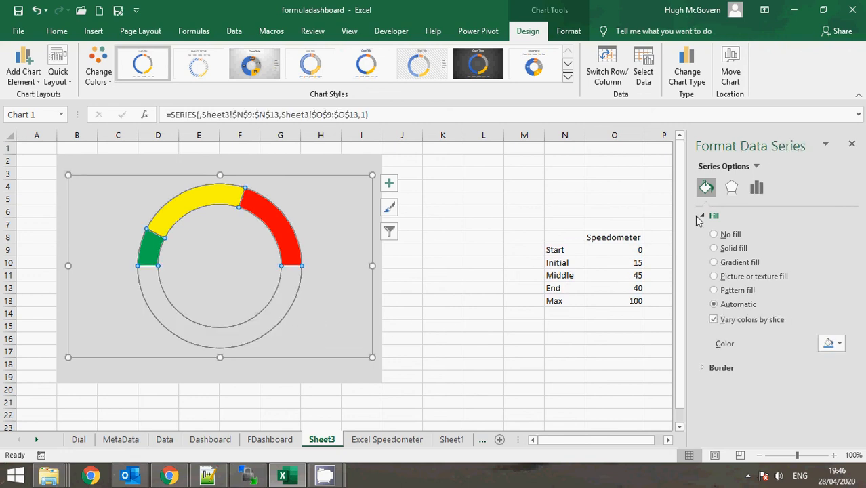
{"action": "left_click", "coordinate": [703, 369]}
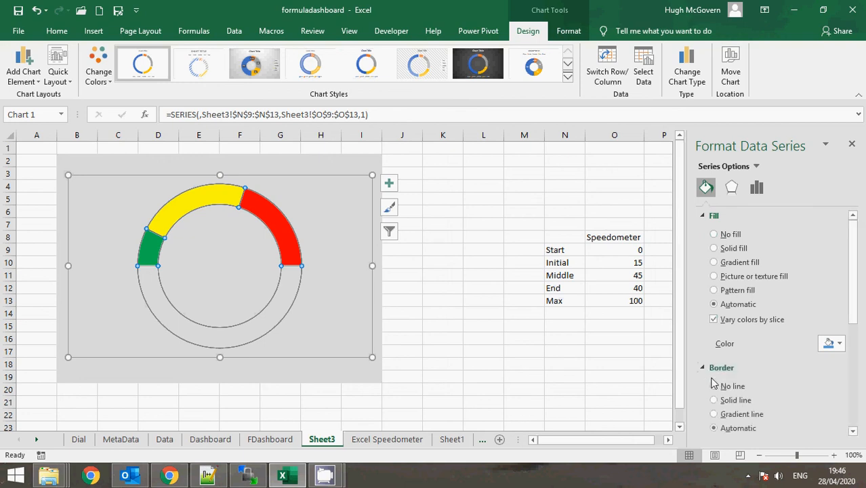
{"action": "left_click", "coordinate": [715, 387]}
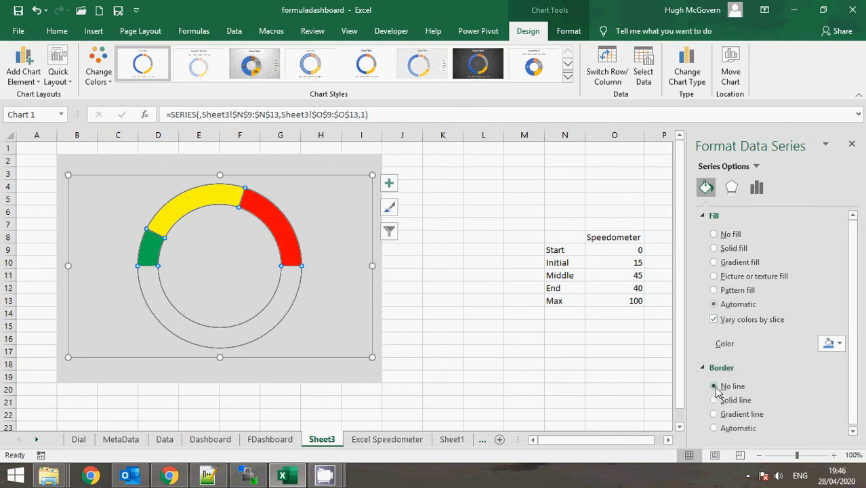
{"action": "left_click", "coordinate": [506, 354]}
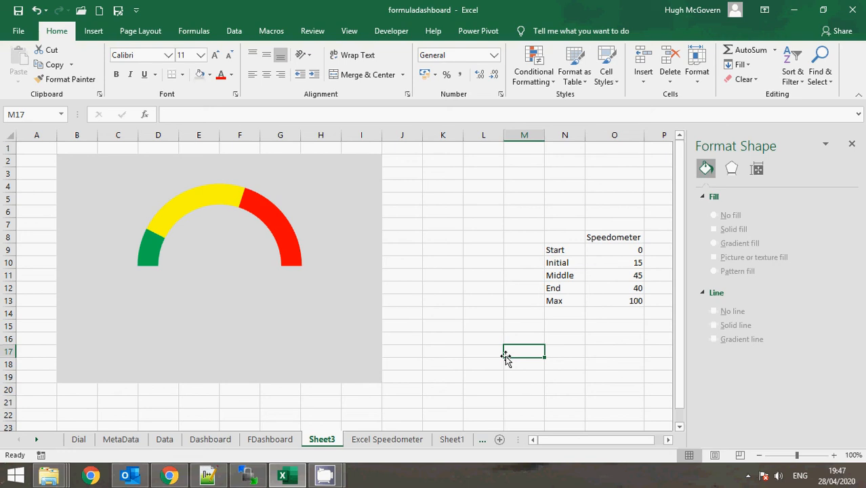
- Enter the label Needle in K11 and its value 0.03 in L11
{"action": "left_click", "coordinate": [459, 250]}
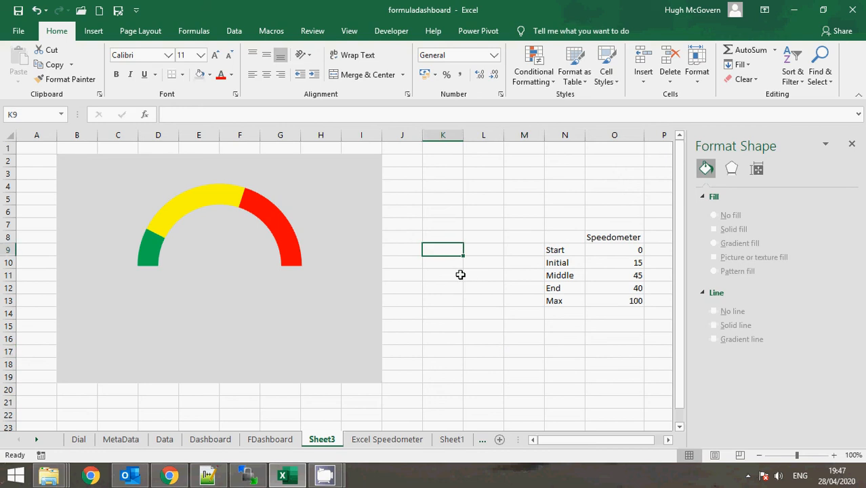
{"action": "left_click", "coordinate": [459, 274]}
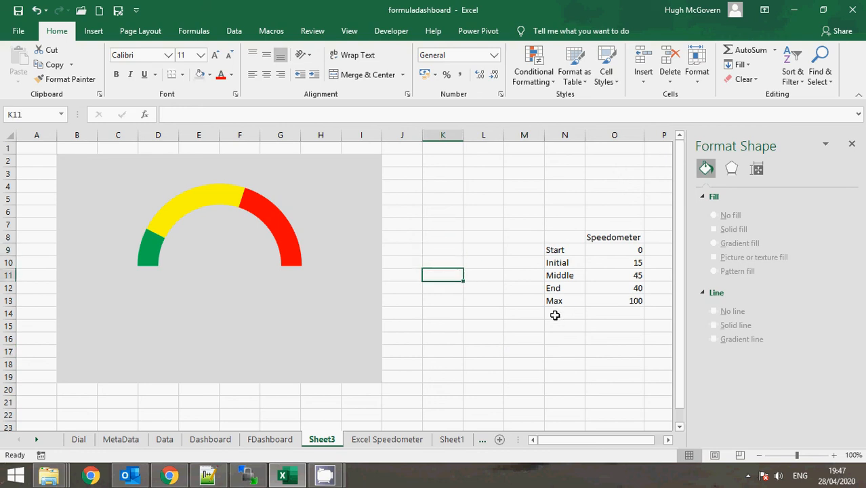
{"action": "type", "text": "Neeld"}
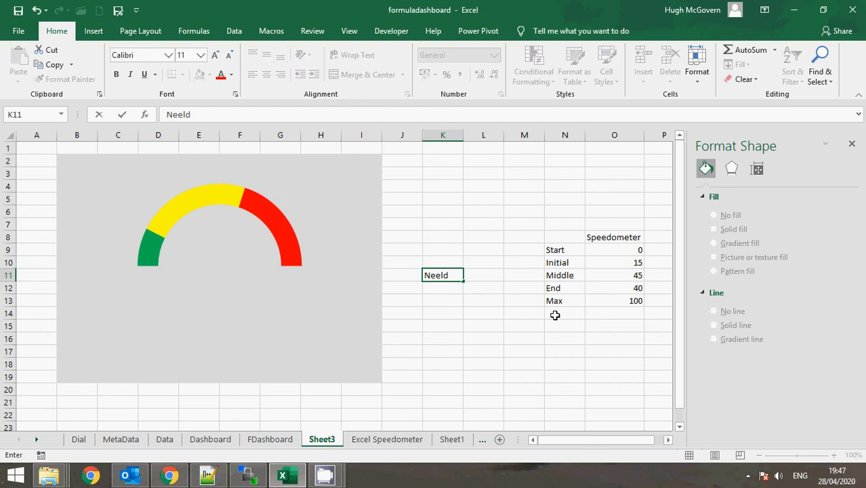
{"action": "key", "text": "BackSpace"}
{"action": "key", "text": "BackSpace"}
{"action": "type", "text": "dle"}
{"action": "key", "text": "Tab"}
{"action": "type", "text": "0."}
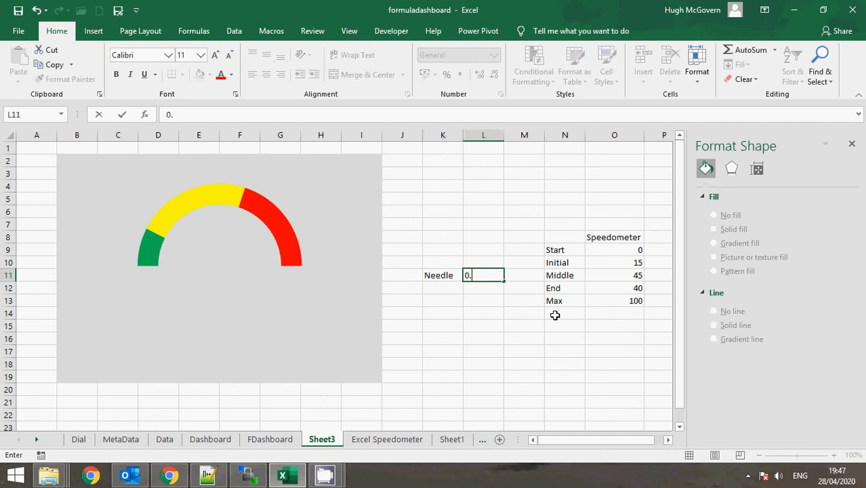
{"action": "type", "text": "0"}
{"action": "key", "text": "BackSpace"}
{"action": "type", "text": "03"}
{"action": "key", "text": "Return"}
- Start a data validation rule on cell L10 that allows a list
{"action": "key", "text": "Up"}
{"action": "key", "text": "Up"}
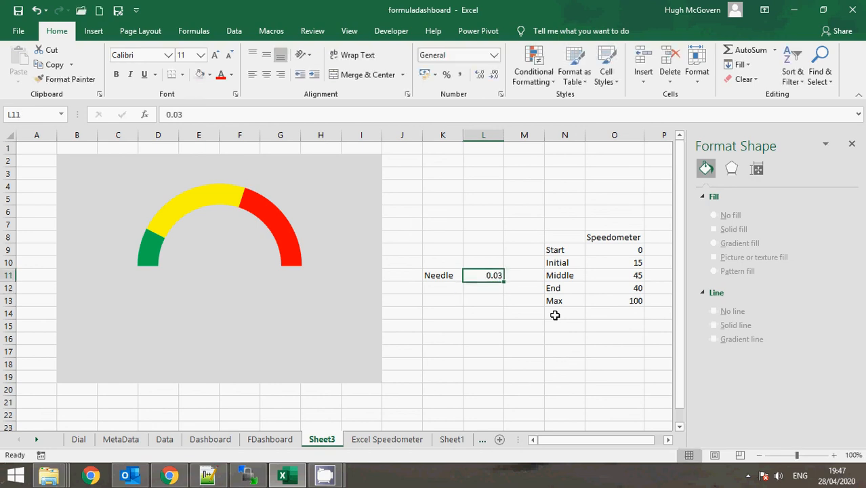
{"action": "key", "text": "Left"}
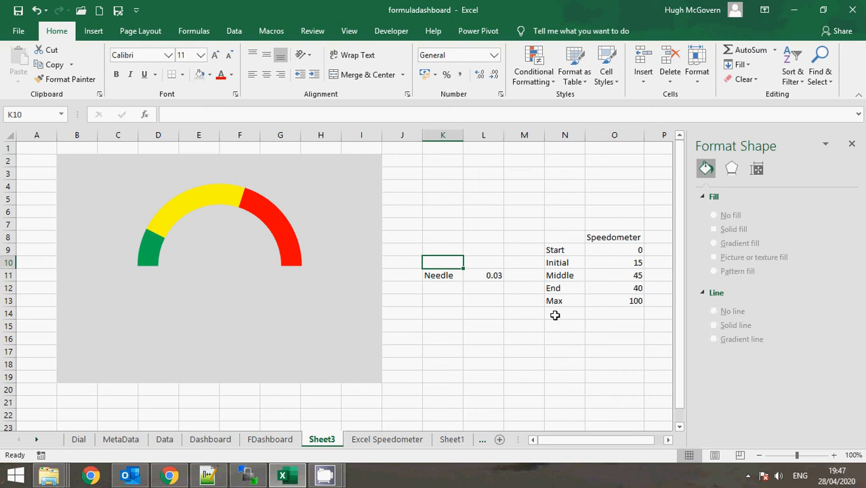
{"action": "key", "text": "Right"}
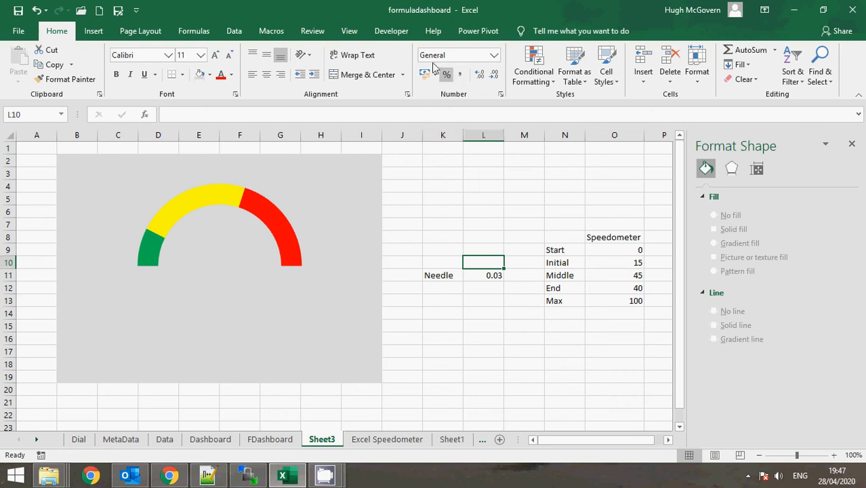
{"action": "left_click", "coordinate": [234, 32]}
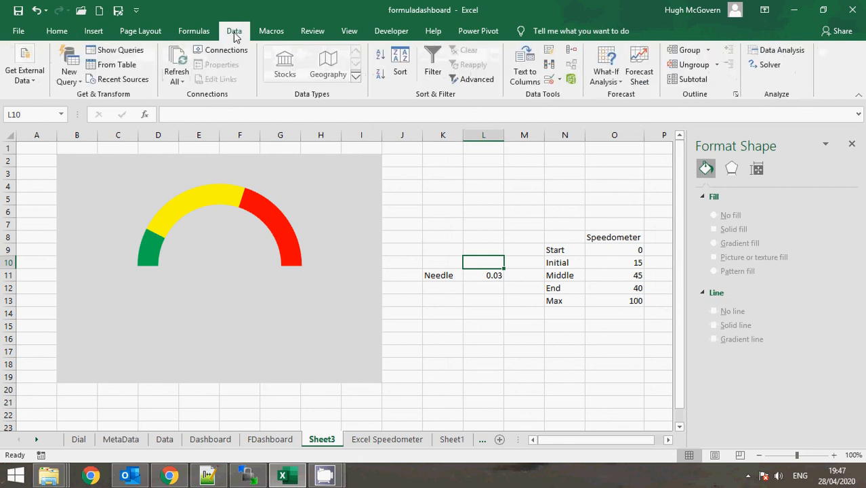
{"action": "left_click", "coordinate": [549, 80]}
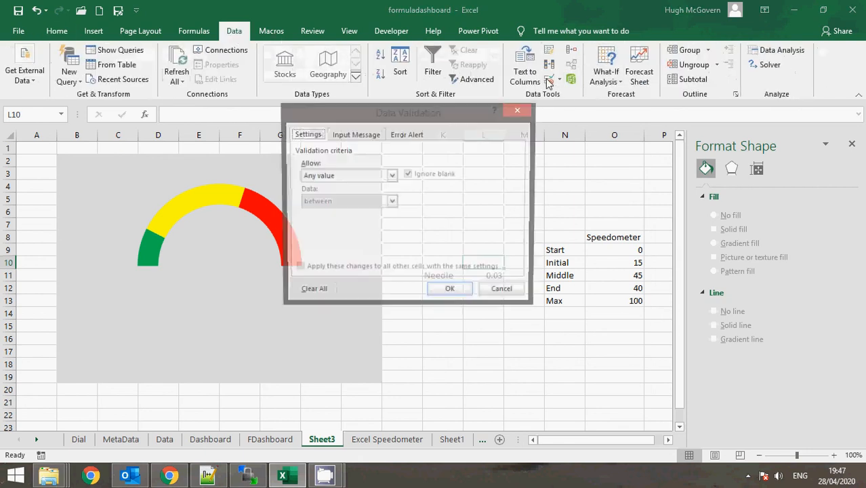
{"action": "left_click", "coordinate": [391, 176]}
{"action": "left_click", "coordinate": [367, 213]}
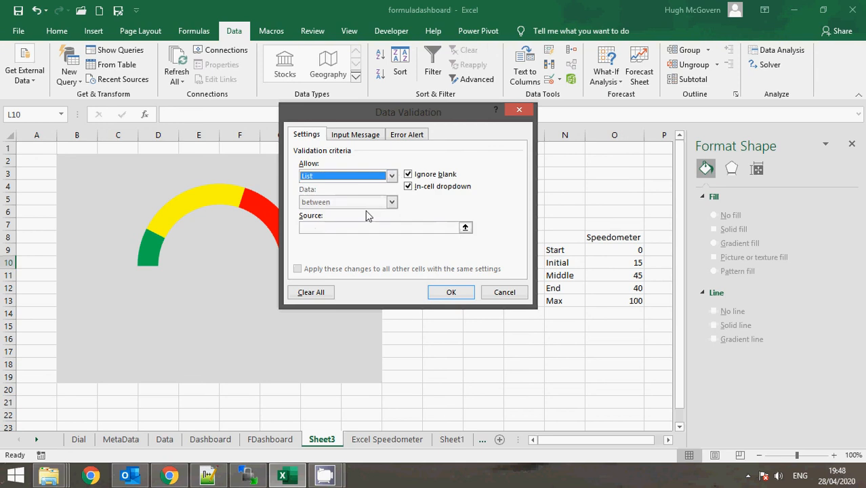
{"action": "left_click", "coordinate": [343, 228]}
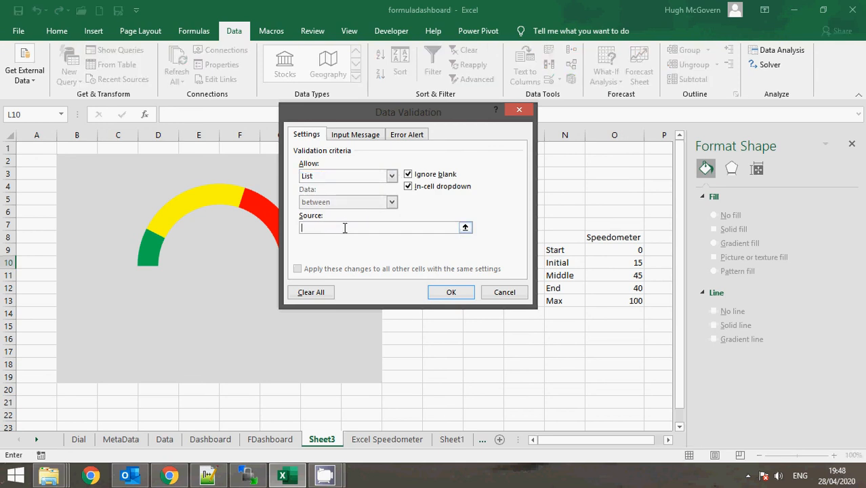
{"action": "type", "text": "10,20,30,40"}
{"action": "key", "text": "BackSpace"}
{"action": "key", "text": "BackSpace"}
{"action": "key", "text": "BackSpace"}
{"action": "key", "text": "BackSpace"}
{"action": "key", "text": "BackSpace"}
{"action": "key", "text": "BackSpace"}
{"action": "key", "text": "BackSpace"}
{"action": "key", "text": "BackSpace"}
{"action": "key", "text": "BackSpace"}
{"action": "key", "text": "BackSpace"}
{"action": "key", "text": "BackSpace"}
- Apply 0.1, 0.2, 0.3, 0.4 and 0.5 as L10's validation list and choose 0.3 from the cell's drop-down
{"action": "type", "text": "0.1,0.2,0.3"}
{"action": "left_click", "coordinate": [459, 297]}
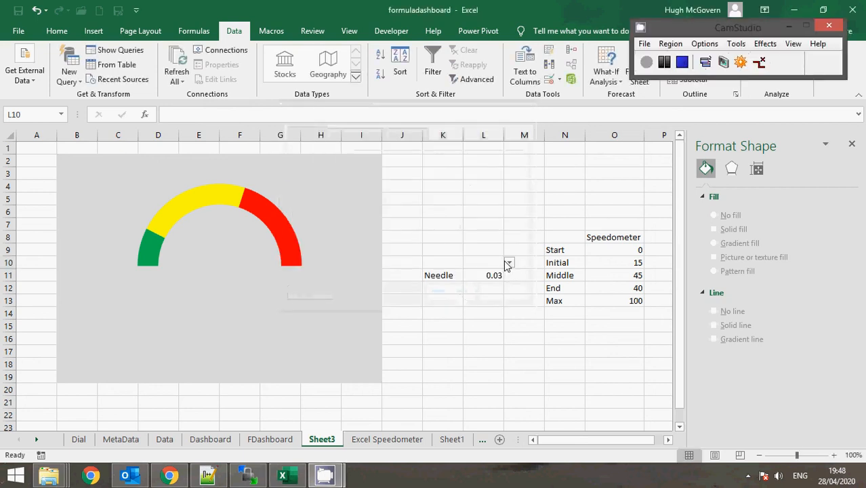
{"action": "left_click", "coordinate": [509, 263]}
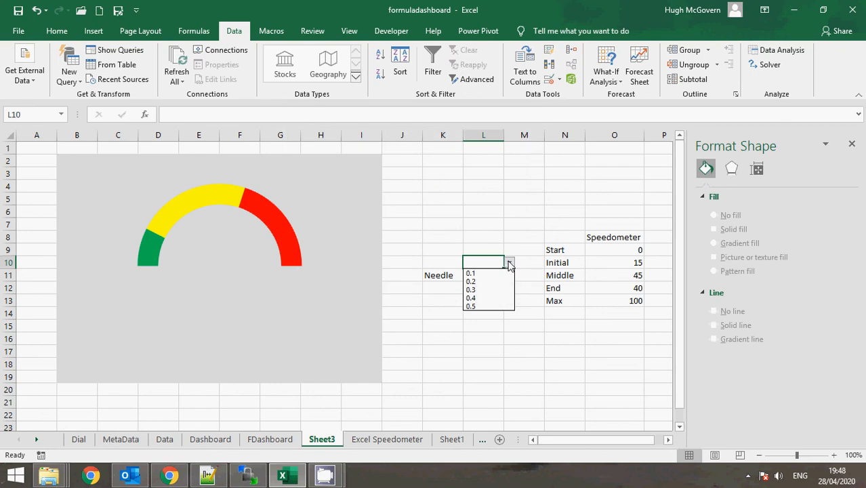
{"action": "left_click", "coordinate": [484, 284]}
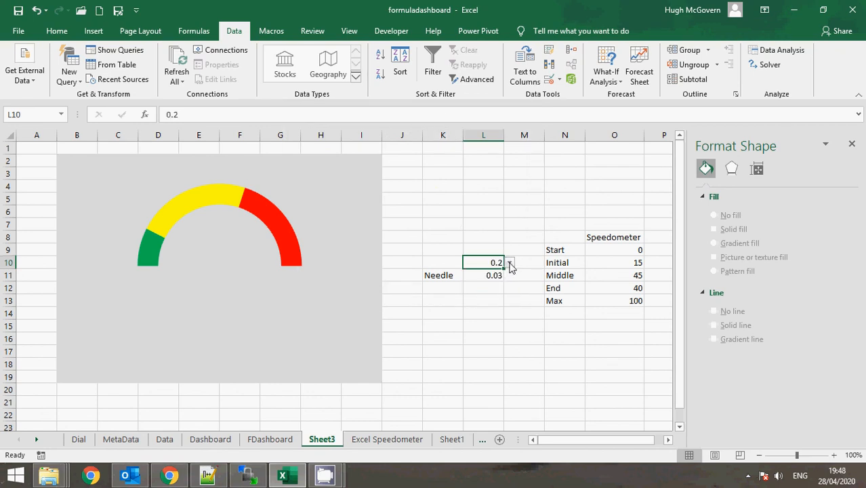
{"action": "left_click", "coordinate": [509, 262]}
{"action": "left_click", "coordinate": [488, 290]}
- Label the drop-down cell by entering Value in K10
{"action": "left_click", "coordinate": [452, 258]}
{"action": "type", "text": "Vlu"}
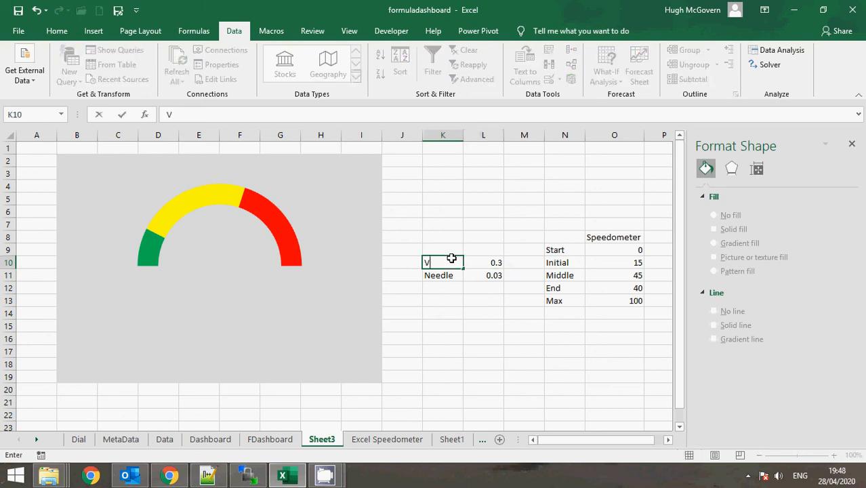
{"action": "key", "text": "BackSpace"}
{"action": "key", "text": "BackSpace"}
{"action": "type", "text": "alue"}
{"action": "key", "text": "Return"}
{"action": "key", "text": "Return"}
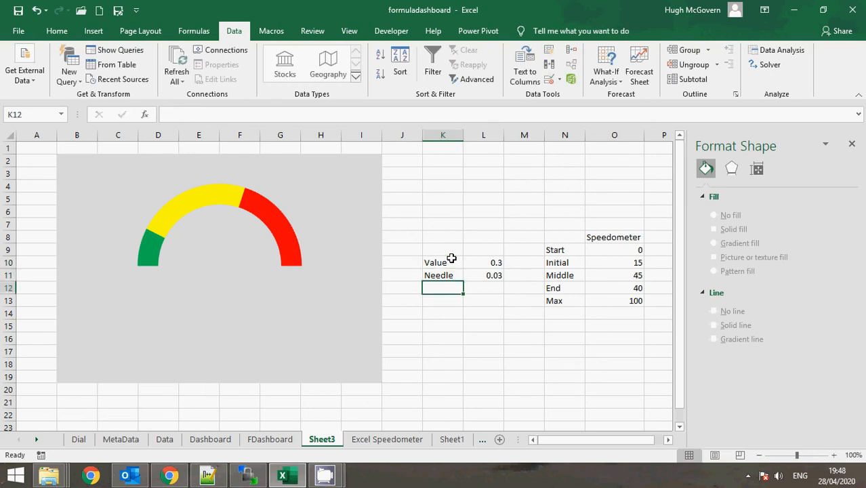
- Enter the label Offset in K12 and the formula =1.36 - sum(L10:L11) in L12
{"action": "type", "text": "O"}
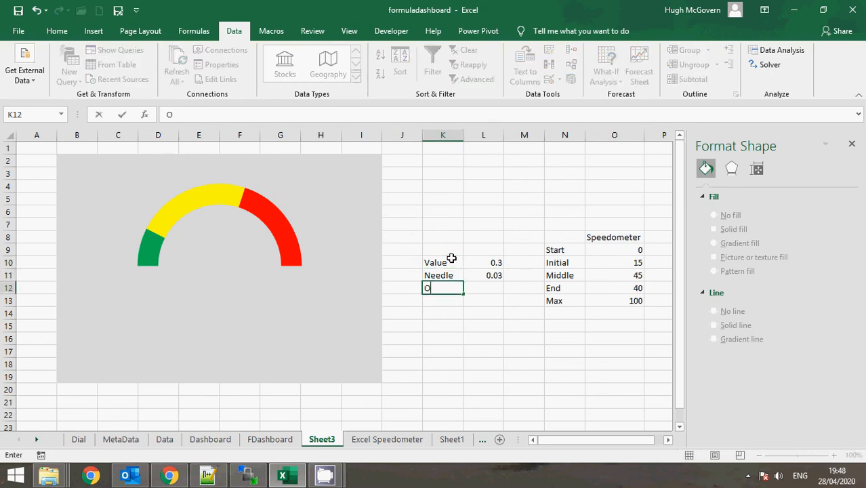
{"action": "type", "text": "ffset"}
{"action": "key", "text": "Tab"}
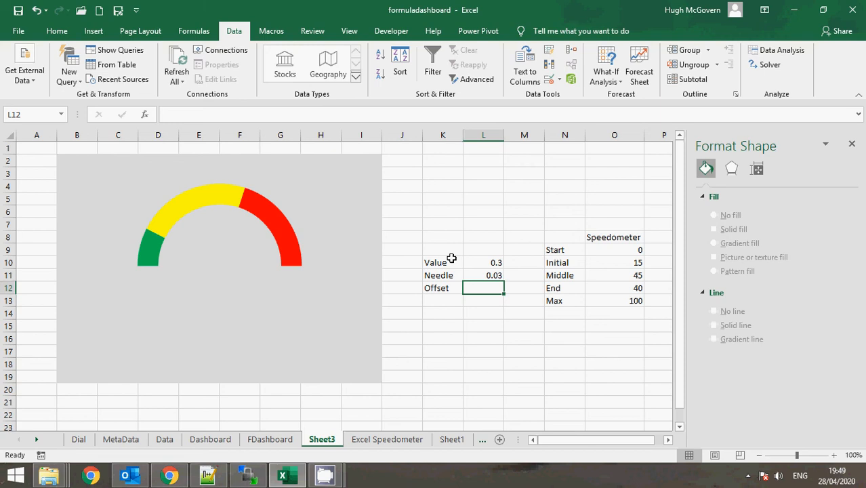
{"action": "type", "text": "=1.3"}
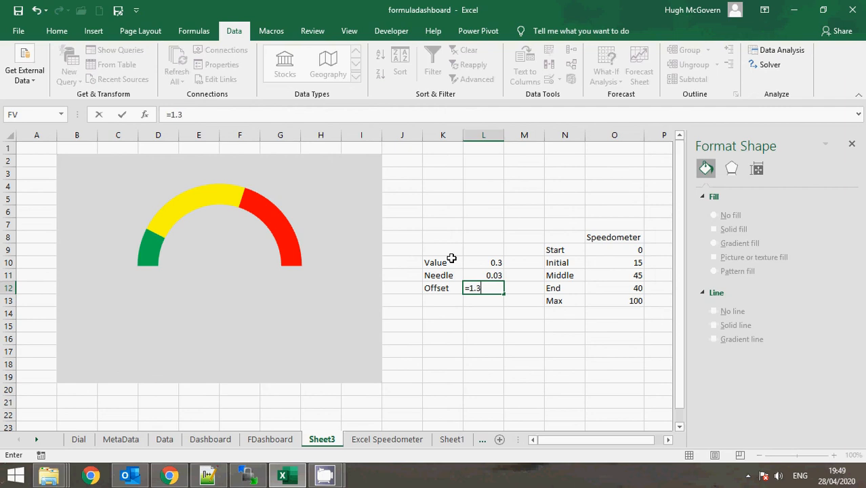
{"action": "type", "text": "6 - sum("}
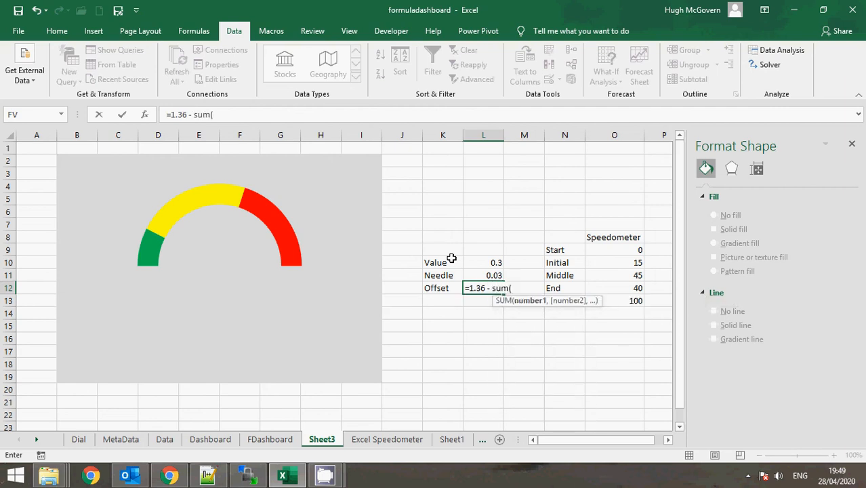
{"action": "left_click_drag", "start_coordinate": [488, 262], "coordinate": [488, 271]}
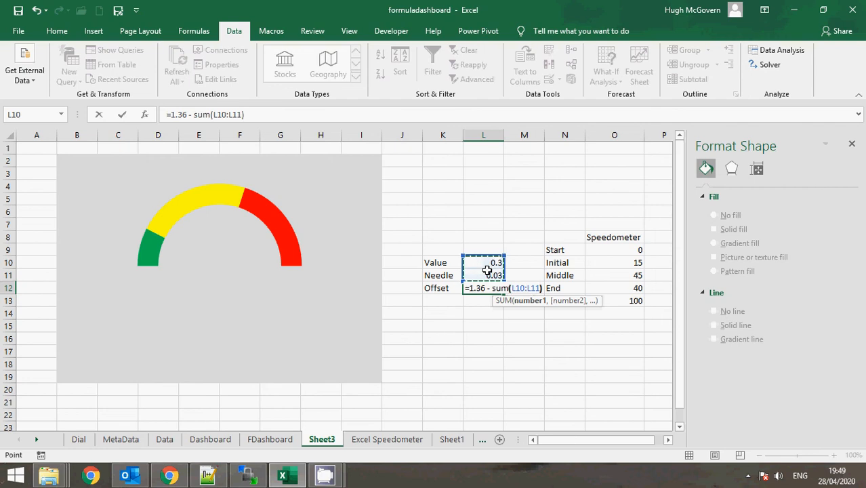
{"action": "type", "text": ")"}
{"action": "key", "text": "Return"}
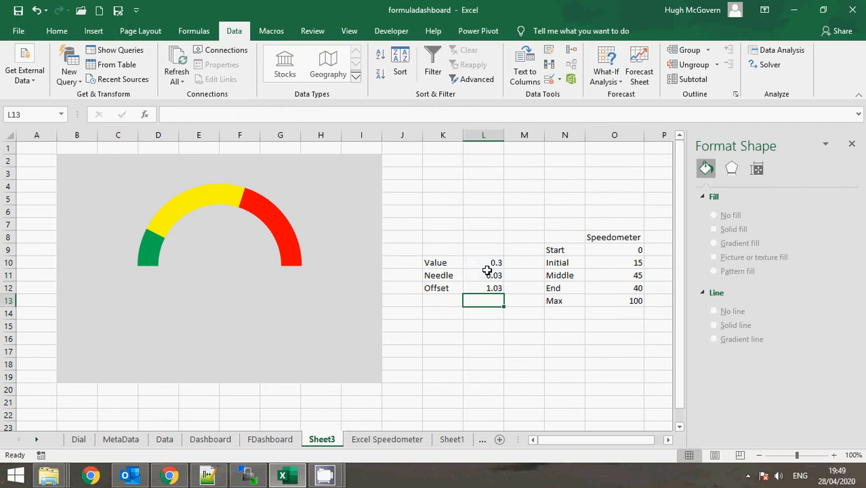
- Add the heading Needle in K8 above the value, needle and offset rows
{"action": "left_click_drag", "start_coordinate": [449, 262], "coordinate": [475, 282]}
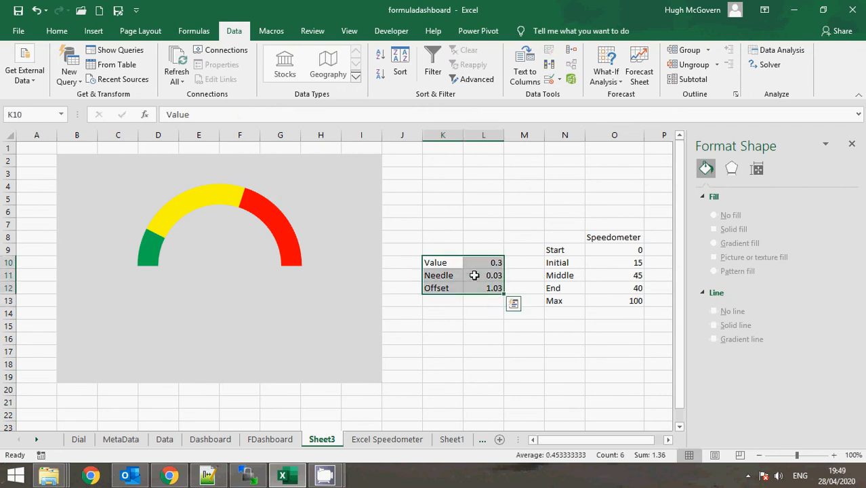
{"action": "left_click", "coordinate": [440, 240]}
{"action": "type", "text": "Needle"}
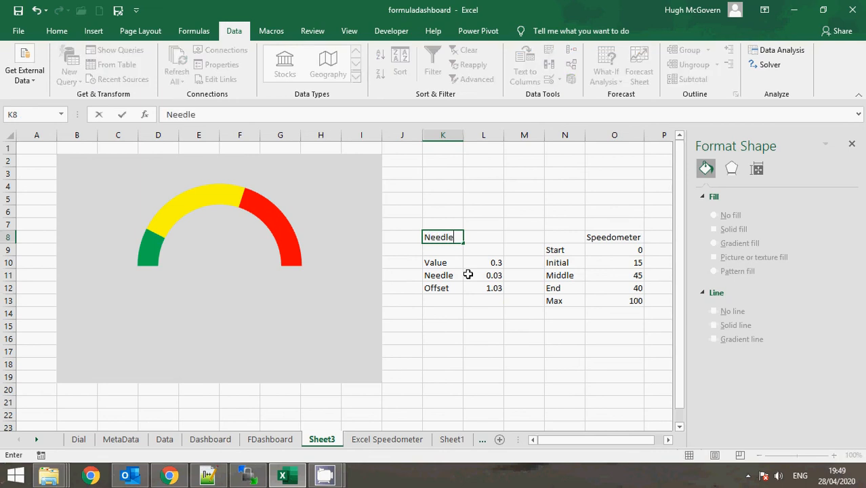
{"action": "key", "text": "Return"}
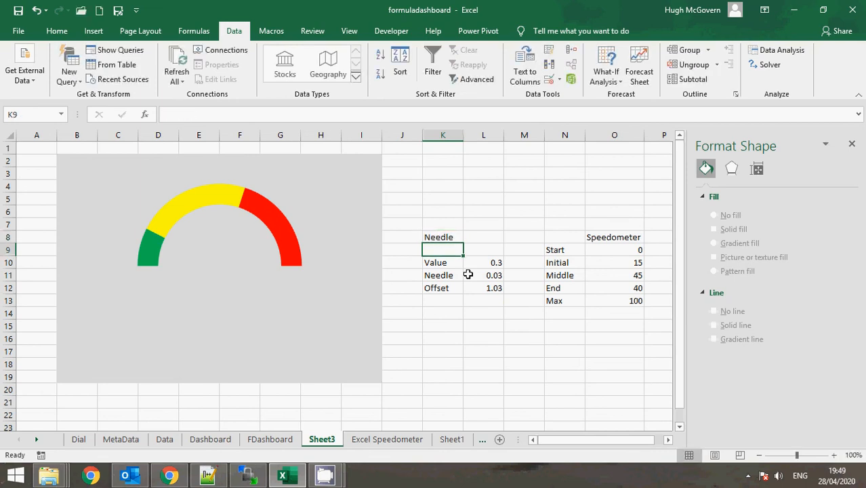
- Apply all borders to the needle table in K8:L12 and the speedometer table in N8:O13
{"action": "left_click", "coordinate": [448, 238]}
{"action": "left_click_drag", "start_coordinate": [448, 238], "coordinate": [493, 288]}
{"action": "left_click", "coordinate": [57, 31]}
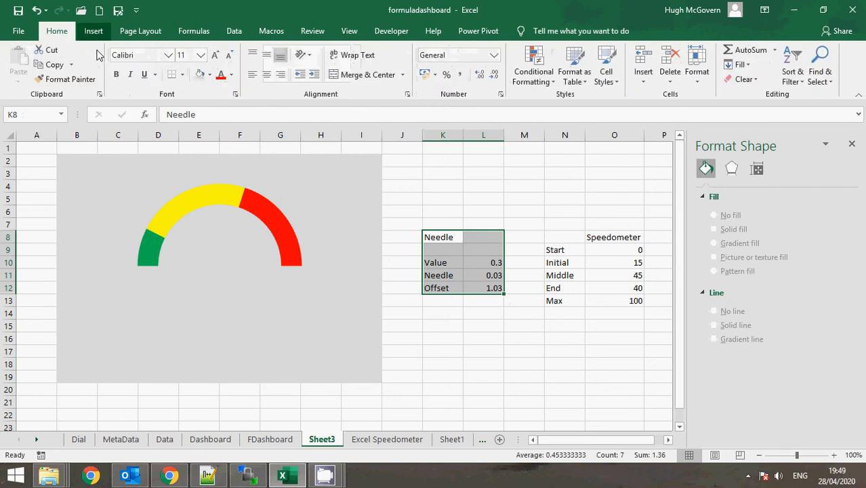
{"action": "left_click", "coordinate": [181, 75]}
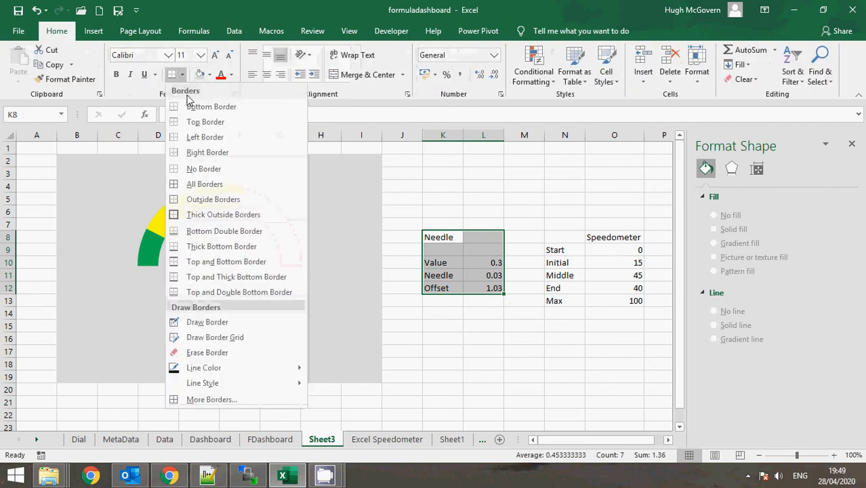
{"action": "left_click", "coordinate": [203, 184]}
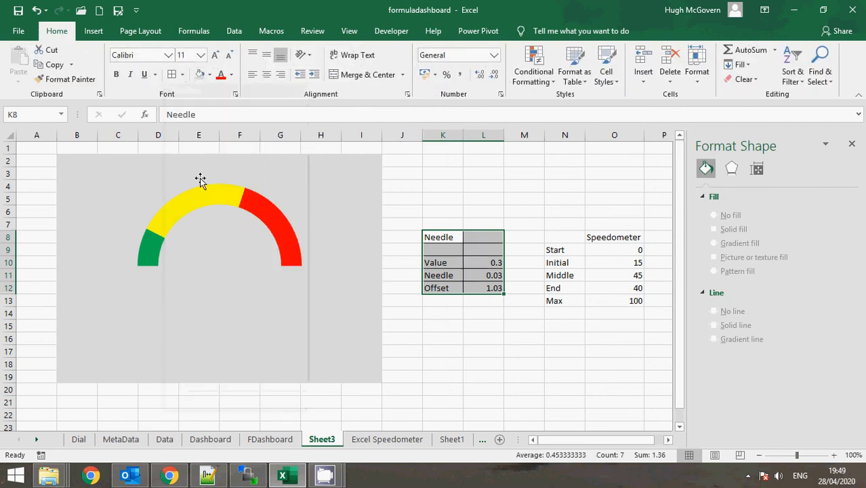
{"action": "left_click_drag", "start_coordinate": [564, 239], "coordinate": [610, 296]}
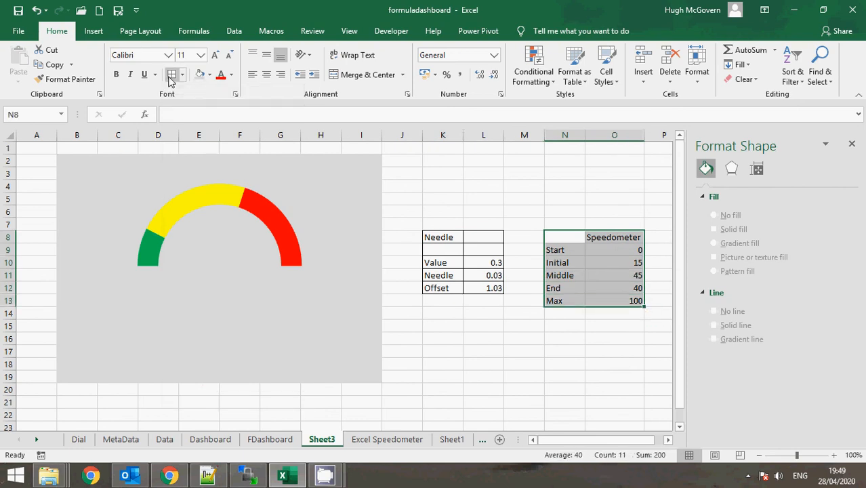
{"action": "left_click", "coordinate": [447, 337]}
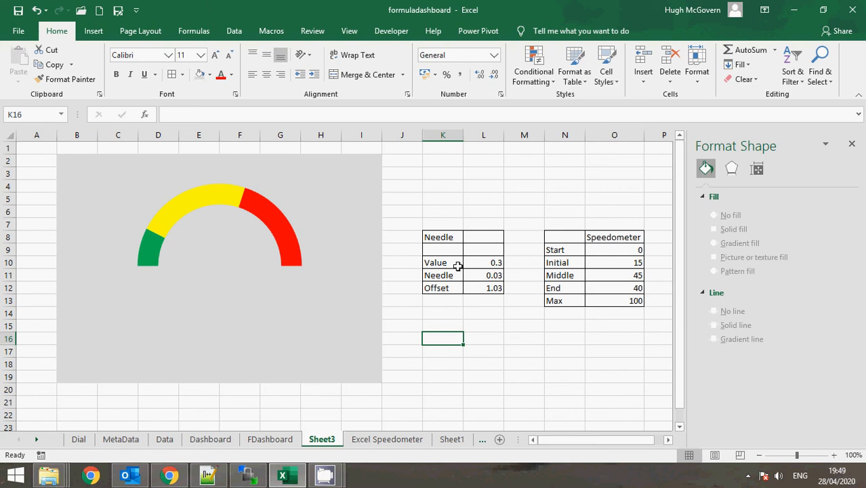
- Insert a 2-D pie chart from the Value, Needle and Offset rows in K10:L12
{"action": "left_click_drag", "start_coordinate": [458, 266], "coordinate": [474, 284]}
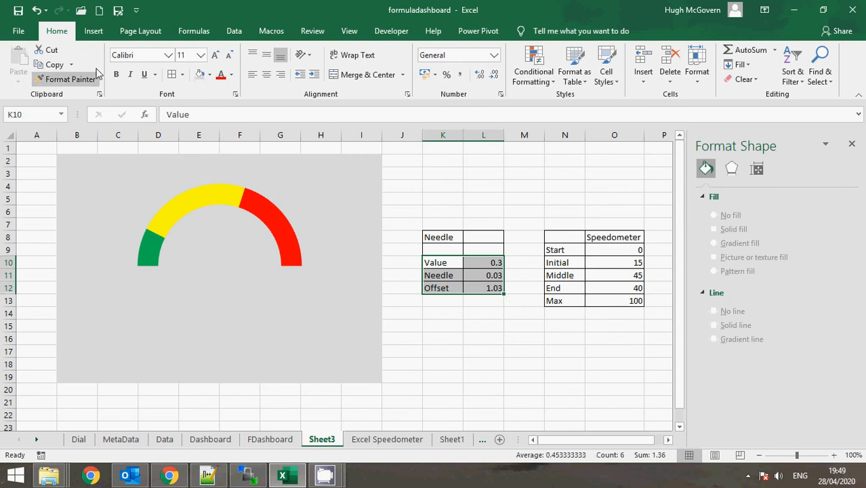
{"action": "left_click", "coordinate": [94, 30]}
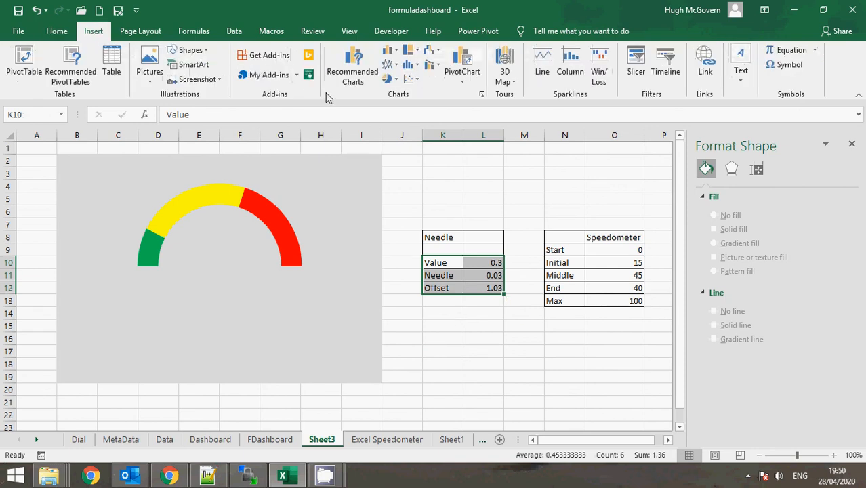
{"action": "left_click", "coordinate": [395, 80]}
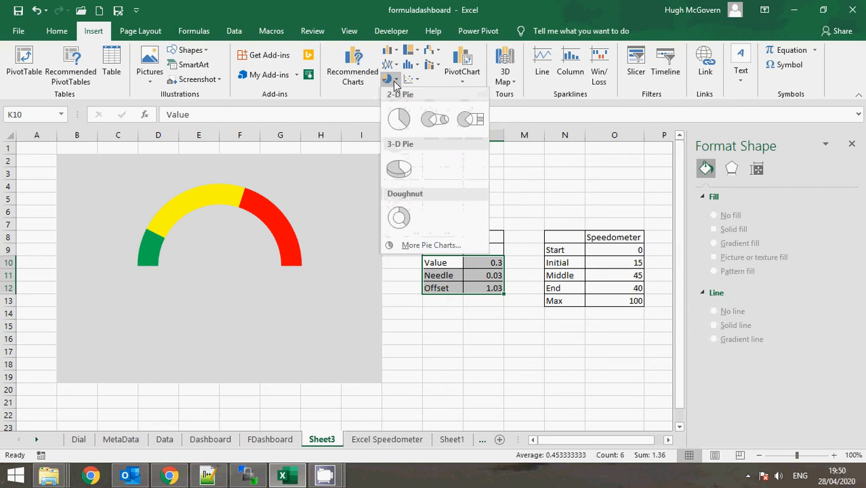
{"action": "left_click", "coordinate": [400, 120]}
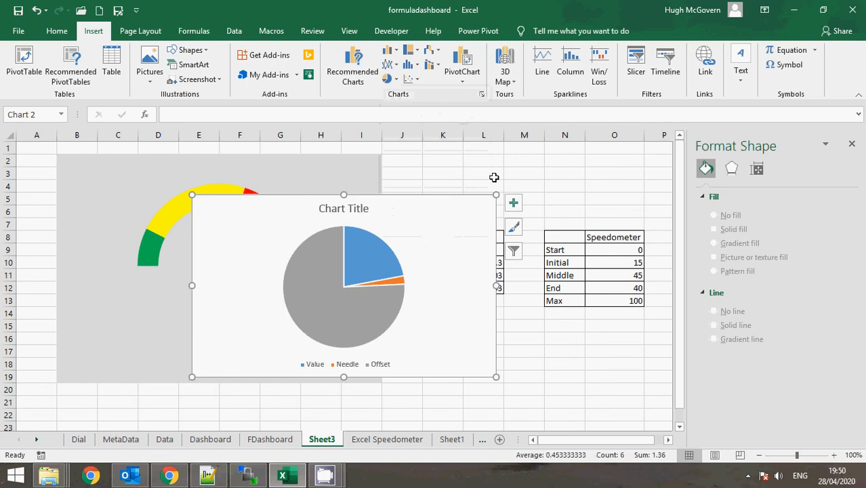
- Remove the pie chart's title and legend and set its chart area to no fill
{"action": "left_click", "coordinate": [513, 204]}
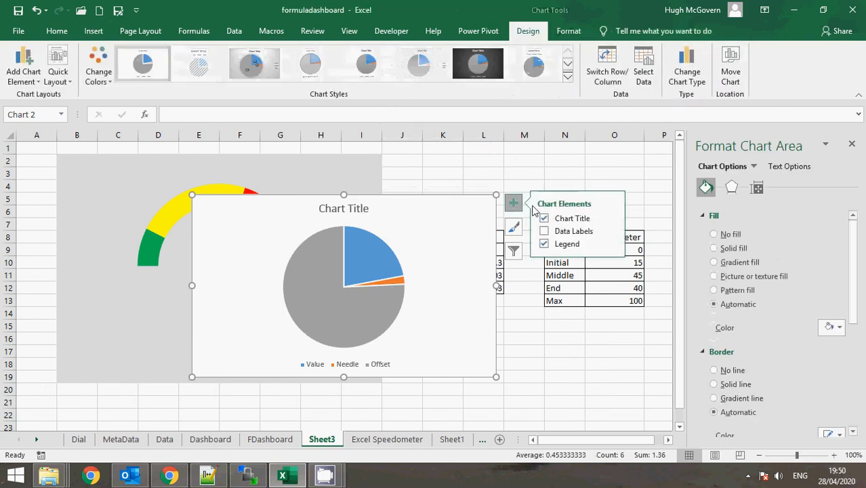
{"action": "left_click", "coordinate": [545, 219]}
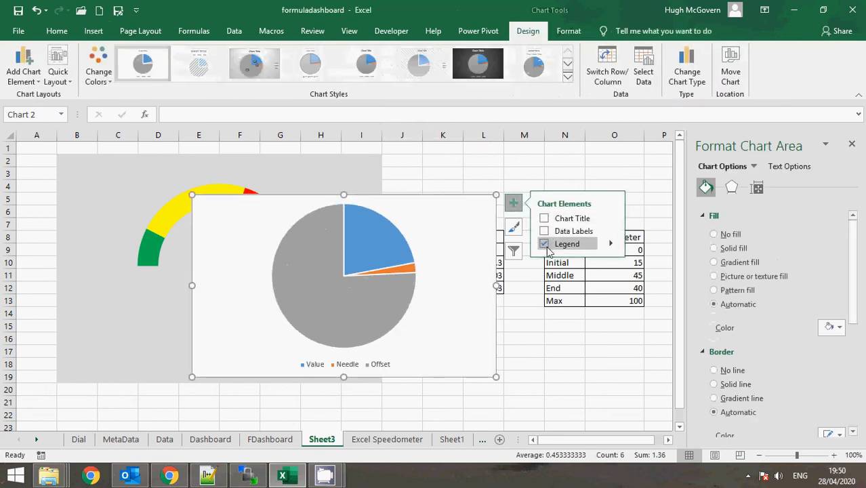
{"action": "left_click", "coordinate": [546, 245]}
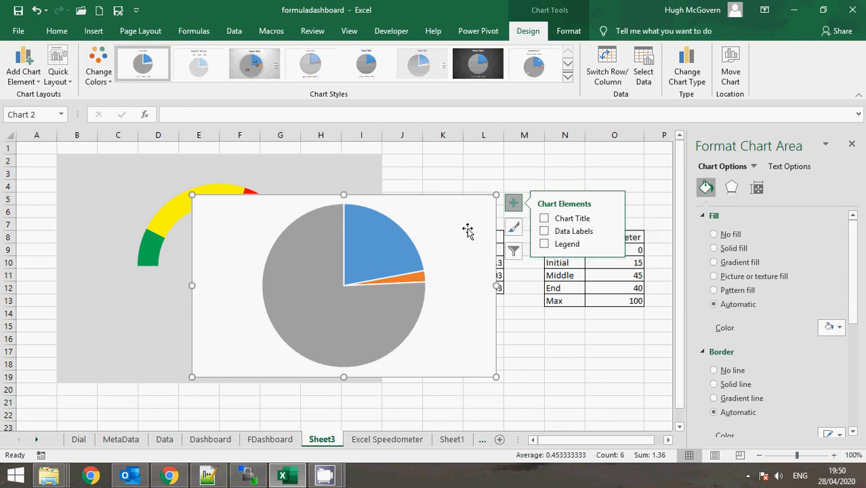
{"action": "left_click", "coordinate": [715, 236]}
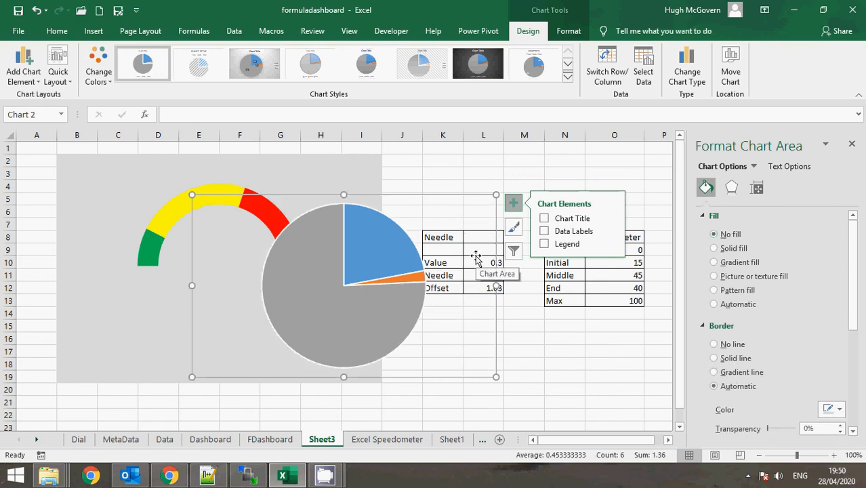
- Set the pie series' angle of first slice to 269°
{"action": "left_click", "coordinate": [326, 253]}
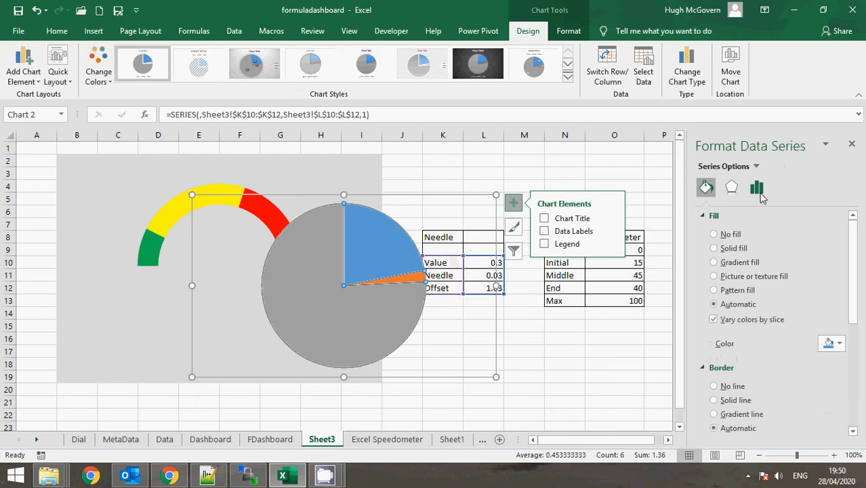
{"action": "left_click", "coordinate": [757, 189]}
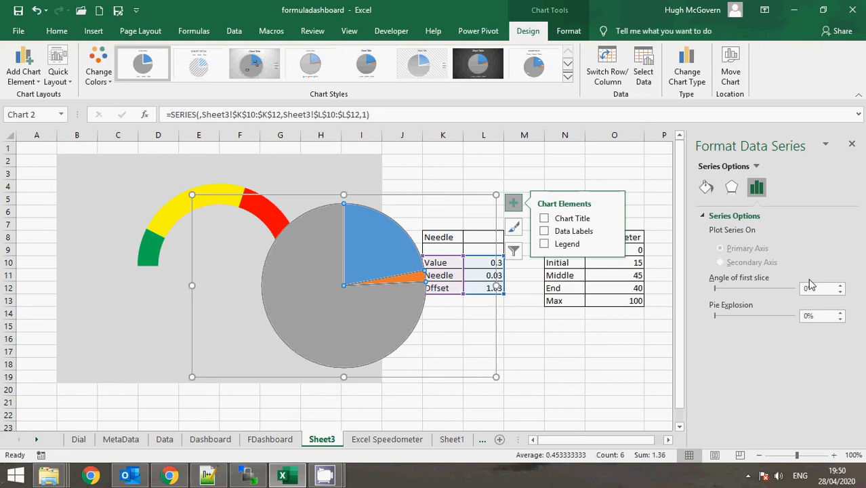
{"action": "left_click", "coordinate": [825, 290]}
{"action": "key", "text": "BackSpace"}
{"action": "key", "text": "BackSpace"}
{"action": "type", "text": "269"}
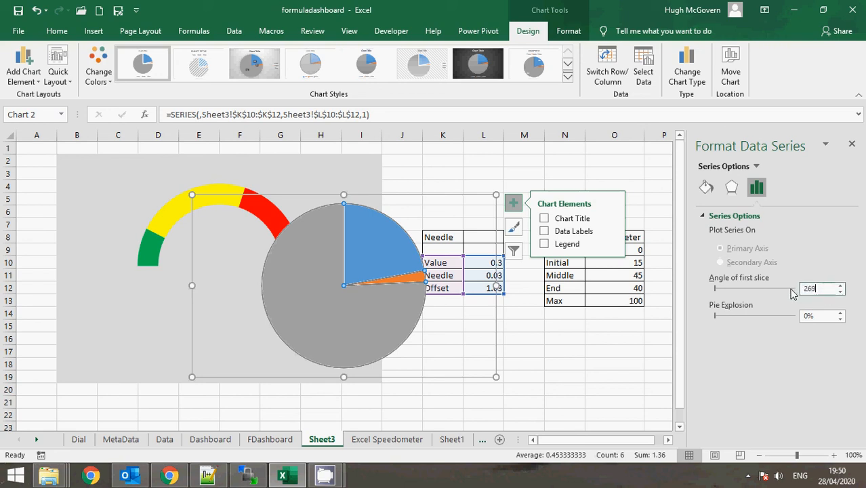
{"action": "key", "text": "Return"}
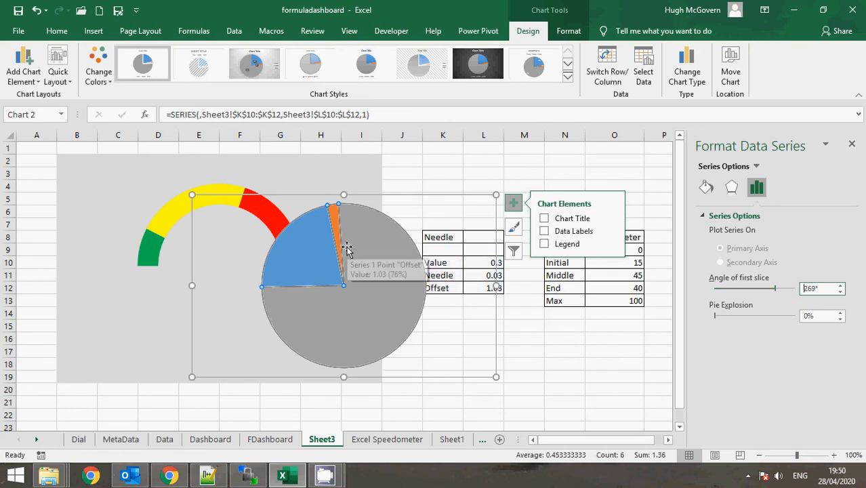
- Set the pie's Offset and Value slices to no fill and no border line
{"action": "left_click", "coordinate": [363, 302]}
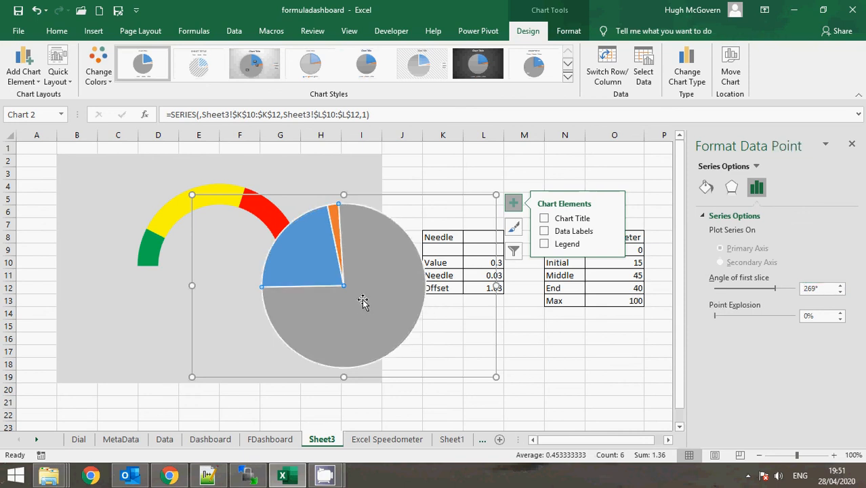
{"action": "left_click", "coordinate": [704, 190]}
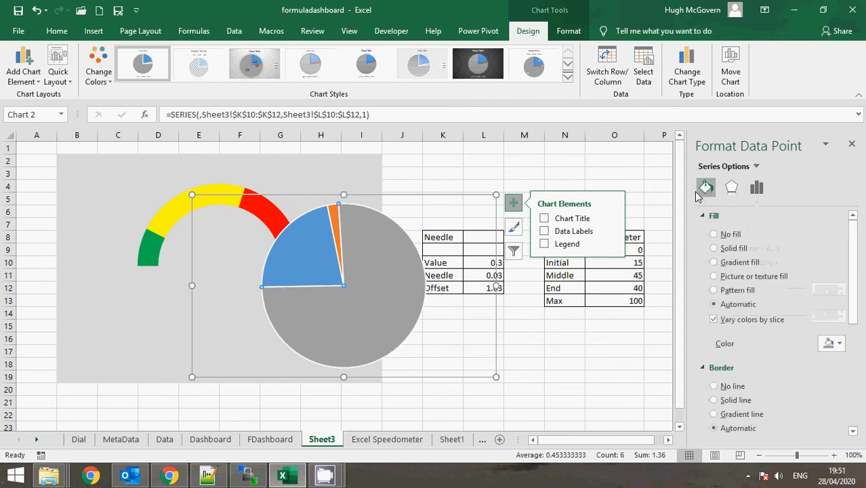
{"action": "left_click", "coordinate": [713, 235]}
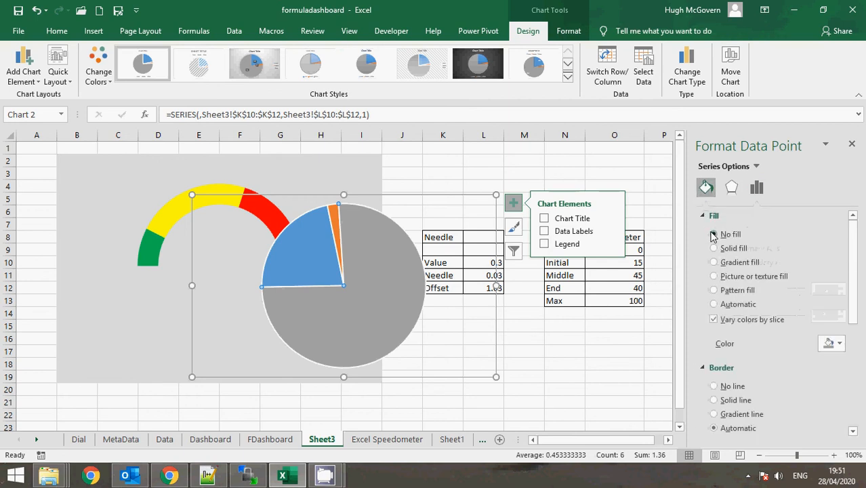
{"action": "left_click", "coordinate": [317, 259]}
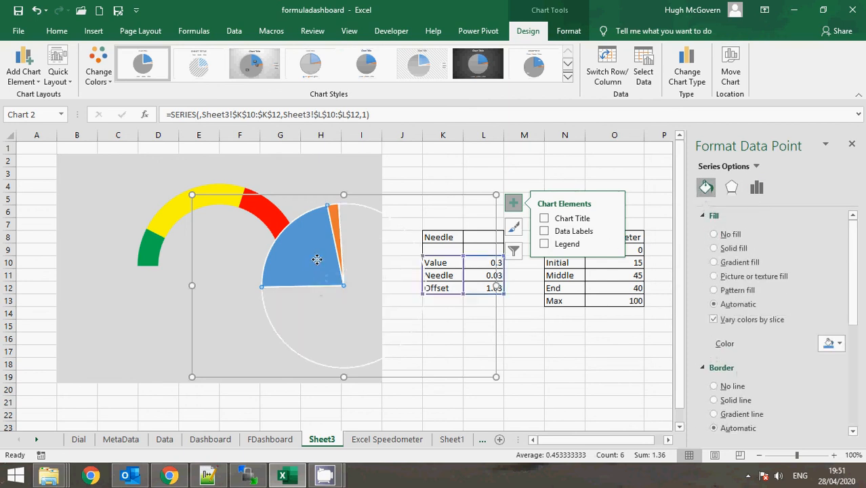
{"action": "left_click", "coordinate": [714, 234]}
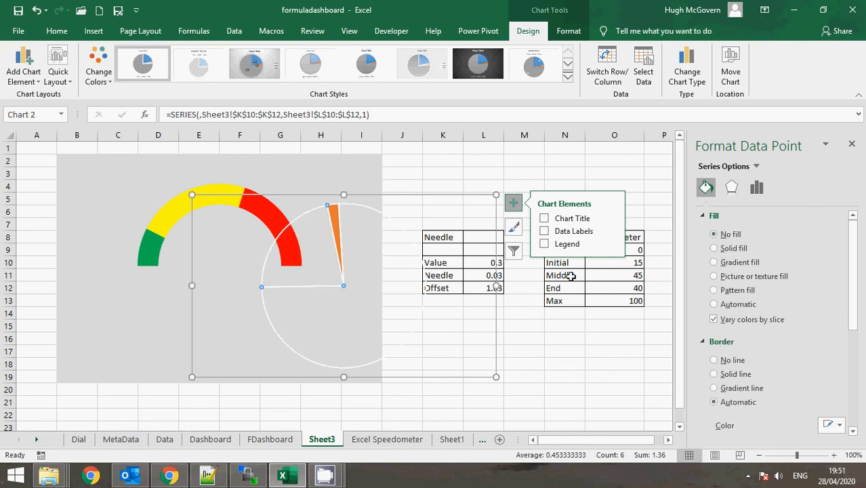
{"action": "left_click", "coordinate": [715, 360]}
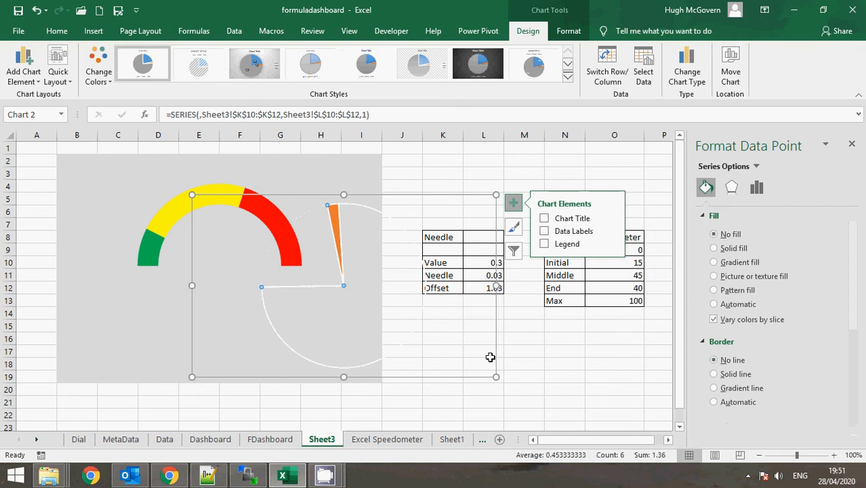
{"action": "key", "text": "ctrl+z"}
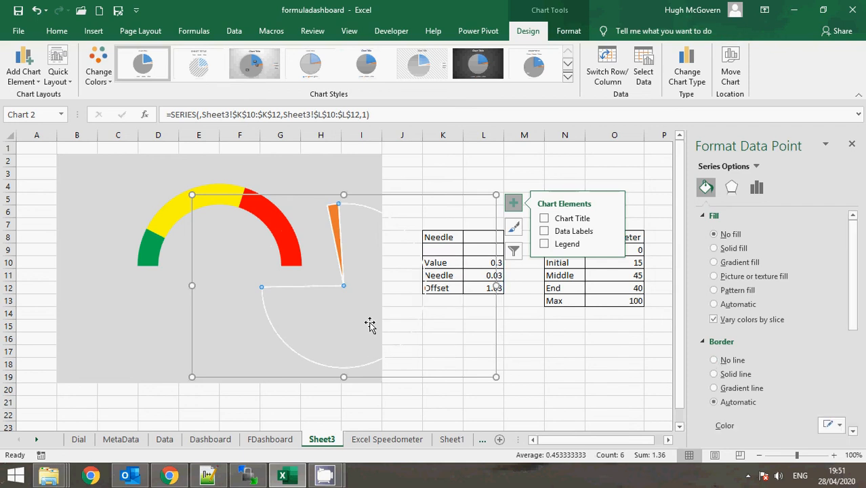
{"action": "left_click", "coordinate": [714, 360]}
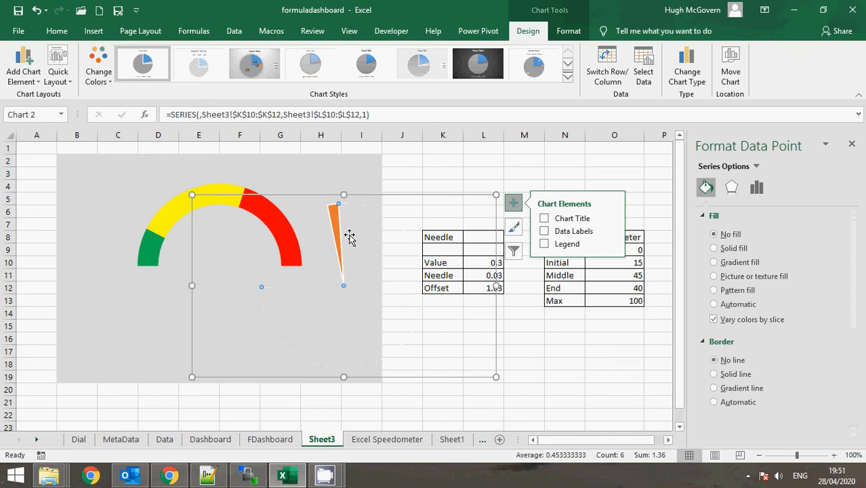
- Remove the border line from the Needle slice and fill it with solid black
{"action": "key", "text": "ctrl+z"}
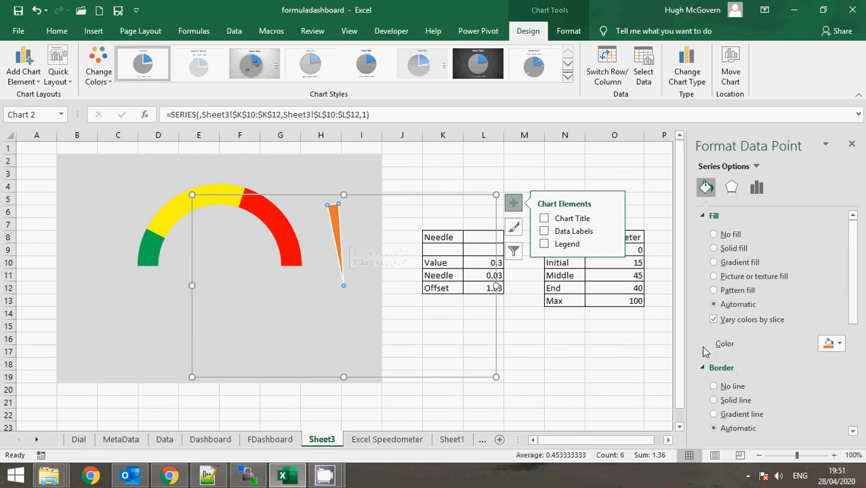
{"action": "left_click", "coordinate": [714, 386]}
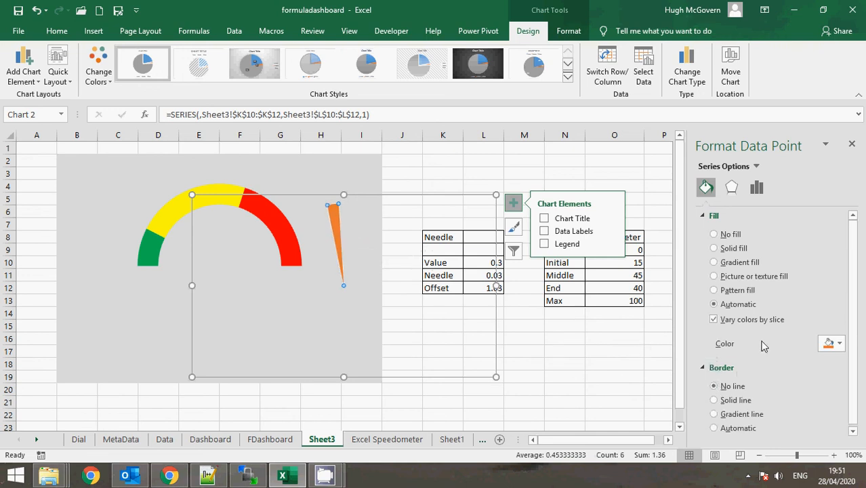
{"action": "left_click", "coordinate": [840, 343]}
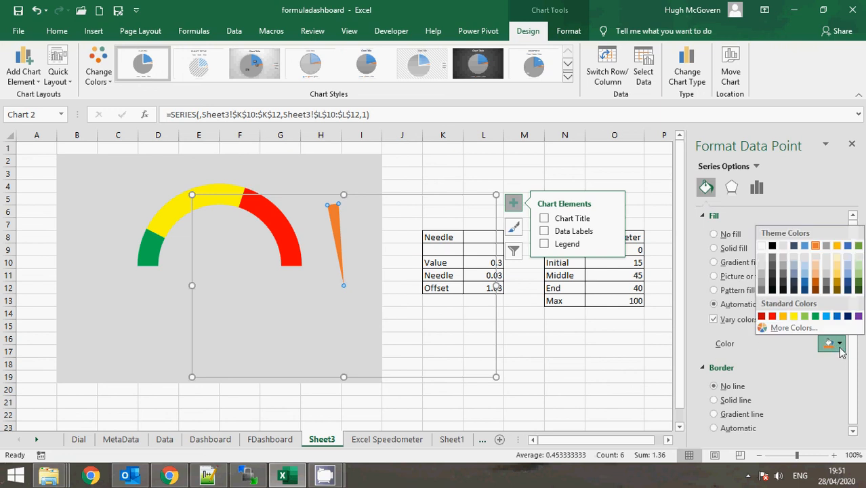
{"action": "left_click", "coordinate": [772, 246]}
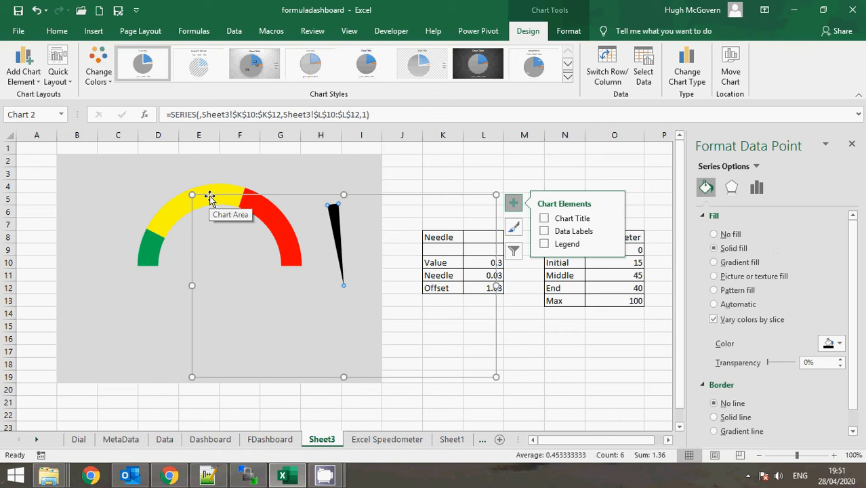
- Move the pie chart over the doughnut gauge so the needle's tip sits at the centre of the half ring
{"action": "left_click_drag", "start_coordinate": [209, 195], "coordinate": [134, 185]}
{"action": "left_click_drag", "start_coordinate": [117, 184], "coordinate": [87, 178]}
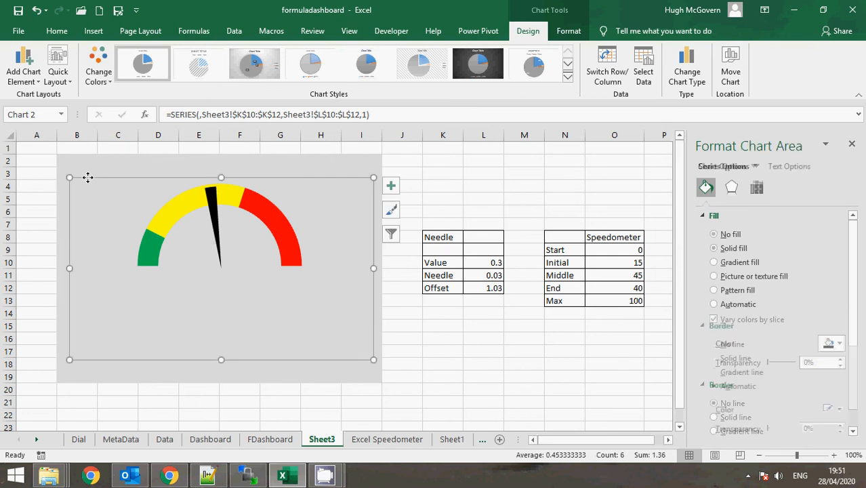
{"action": "left_click", "coordinate": [474, 328]}
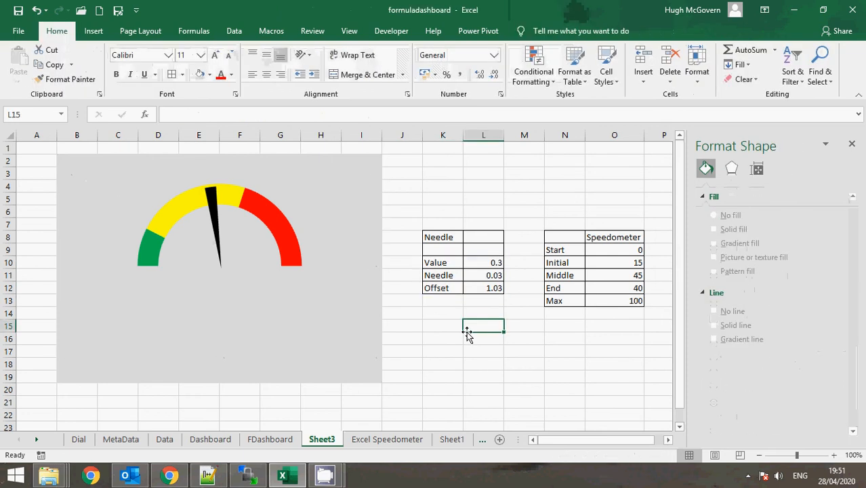
- Test the needle by choosing 0.4, 0.5, 0.1, 0.2 and finally 0.3 for the value in L10
{"action": "left_click", "coordinate": [484, 263]}
{"action": "left_click", "coordinate": [510, 265]}
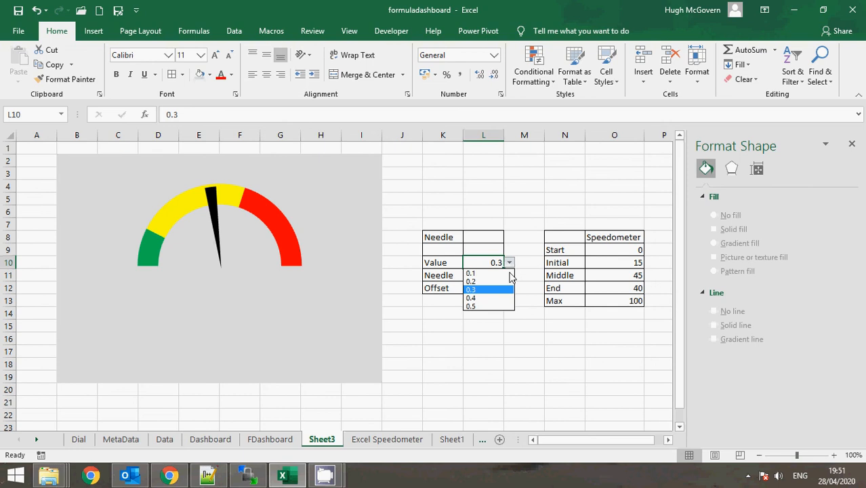
{"action": "left_click", "coordinate": [505, 299]}
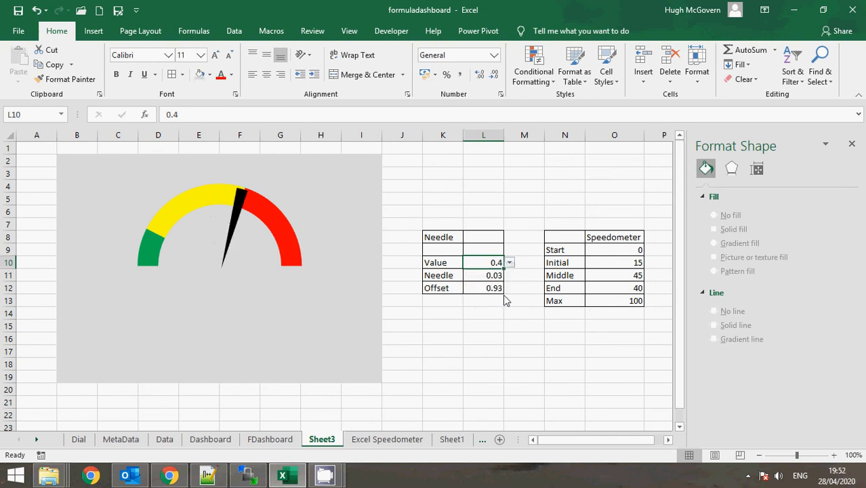
{"action": "left_click", "coordinate": [511, 265]}
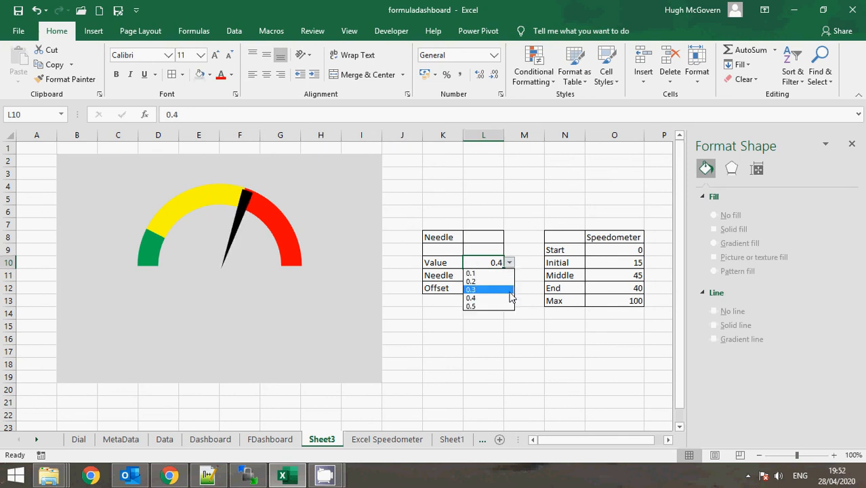
{"action": "left_click", "coordinate": [510, 305]}
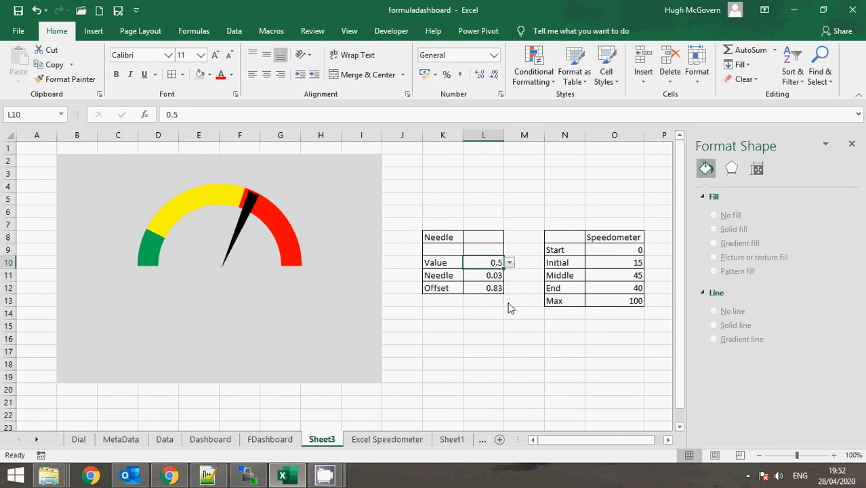
{"action": "left_click", "coordinate": [511, 266]}
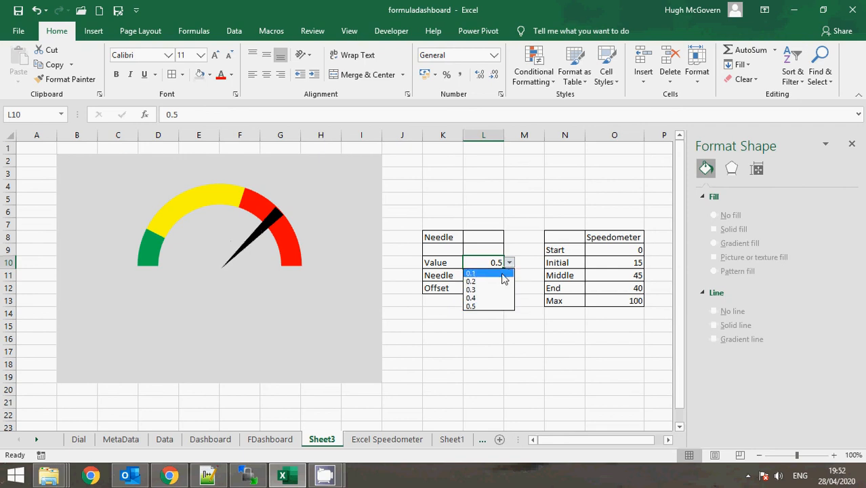
{"action": "left_click", "coordinate": [504, 276]}
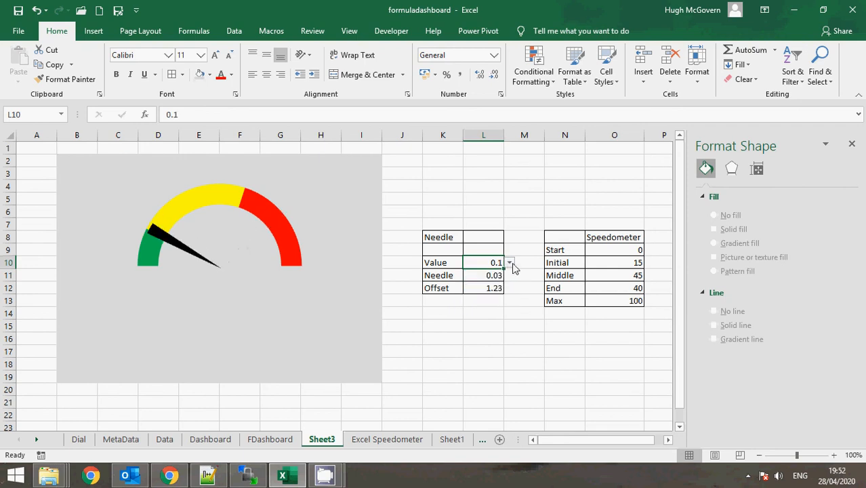
{"action": "left_click", "coordinate": [510, 264]}
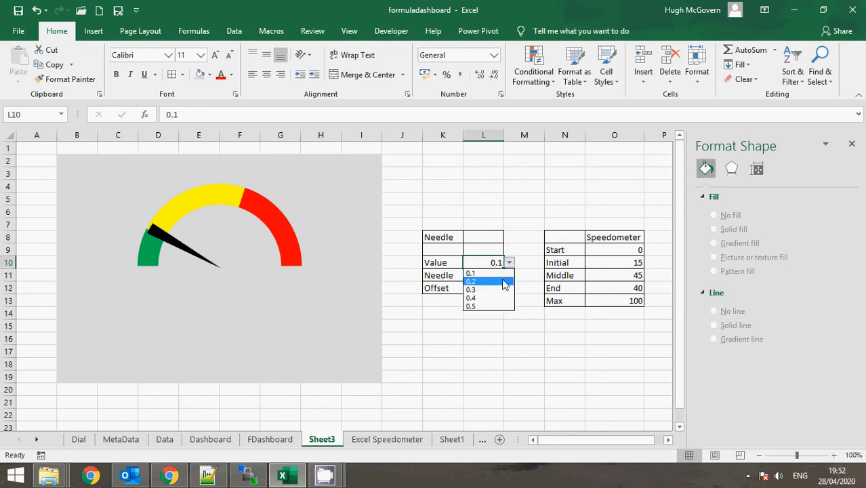
{"action": "left_click", "coordinate": [505, 282]}
{"action": "left_click", "coordinate": [511, 266]}
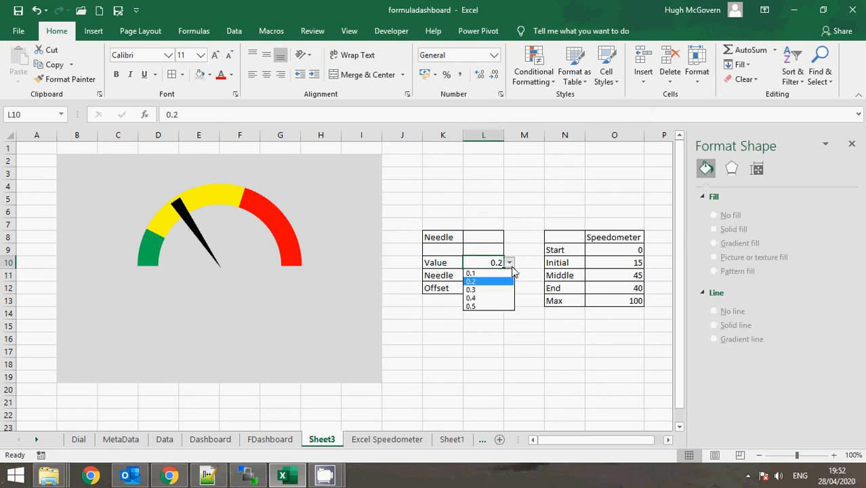
{"action": "left_click", "coordinate": [505, 290]}
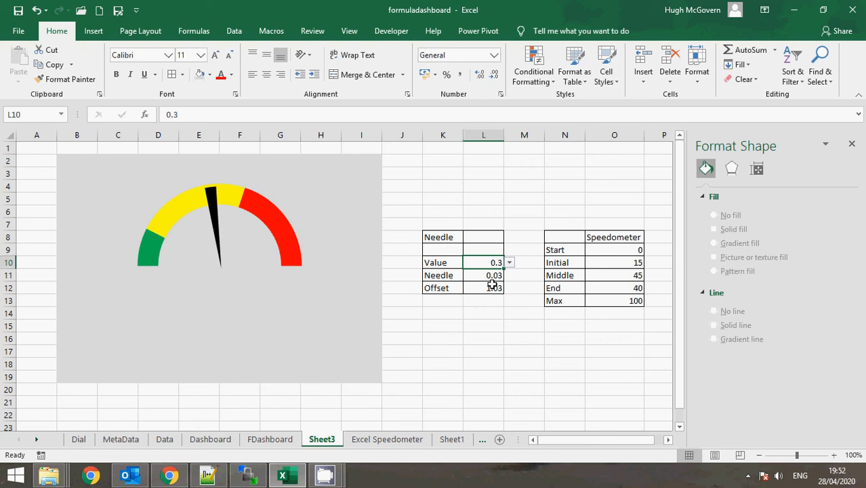
- Choose 0.4 for the value in L10 and nudge the needle chart slightly upward over the gauge
{"action": "left_click", "coordinate": [510, 263]}
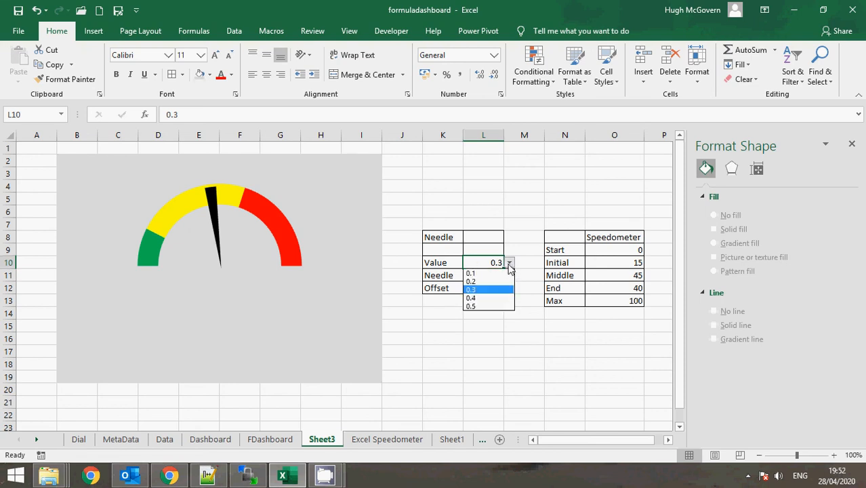
{"action": "left_click", "coordinate": [485, 297]}
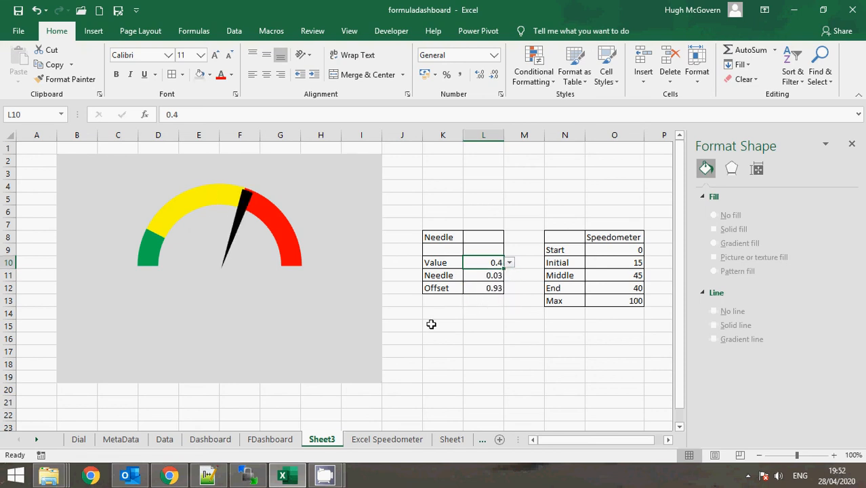
{"action": "left_click", "coordinate": [232, 247]}
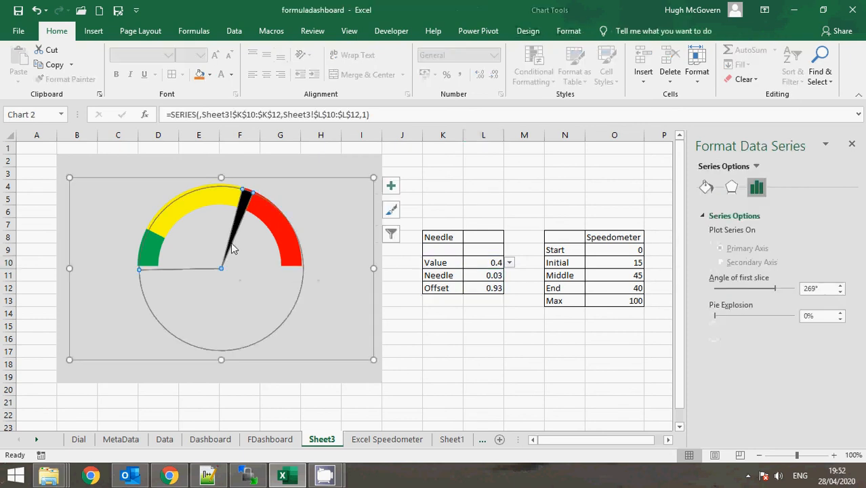
{"action": "mouse_move", "coordinate": [206, 196]}
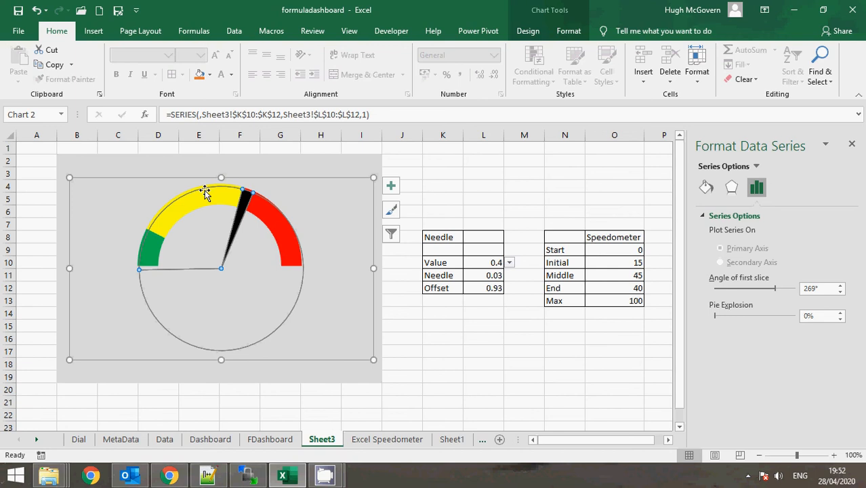
{"action": "left_click", "coordinate": [204, 190]}
{"action": "left_click", "coordinate": [203, 179]}
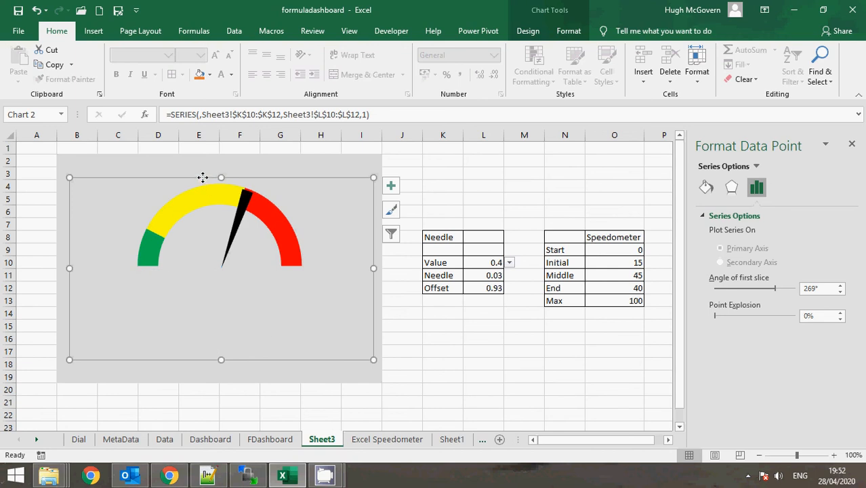
{"action": "left_click", "coordinate": [202, 179]}
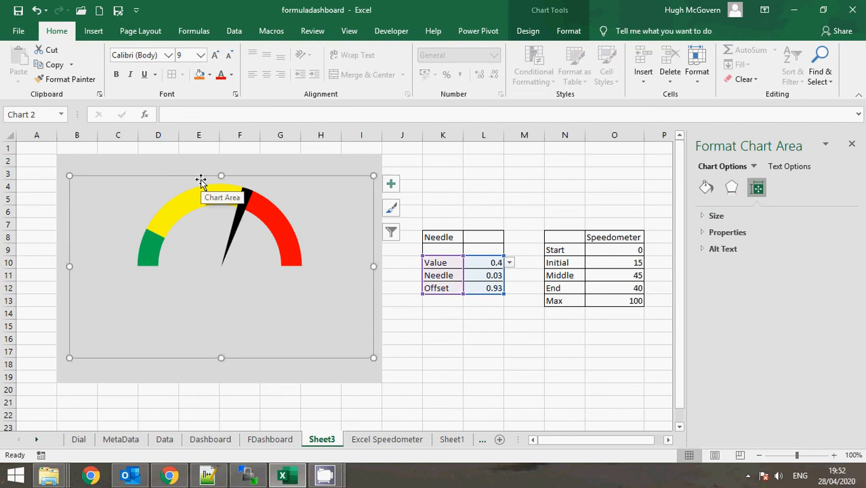
- Add data labels to the needle pie series
{"action": "left_click", "coordinate": [246, 208]}
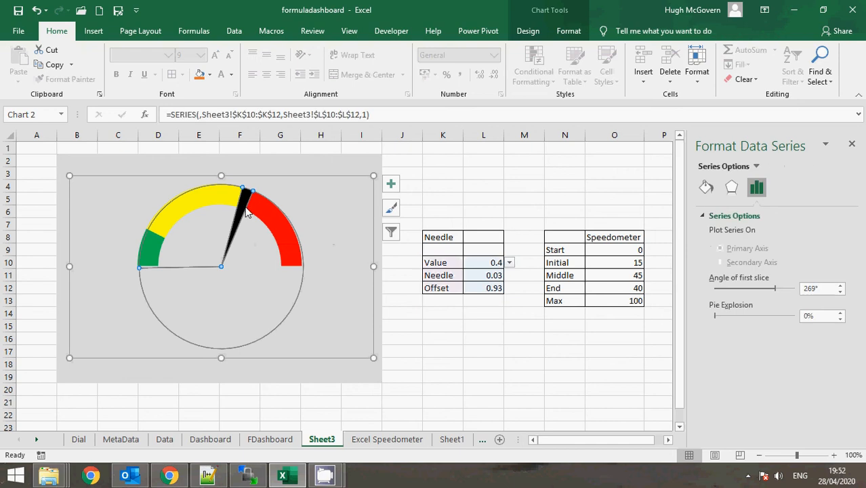
{"action": "right_click", "coordinate": [246, 210]}
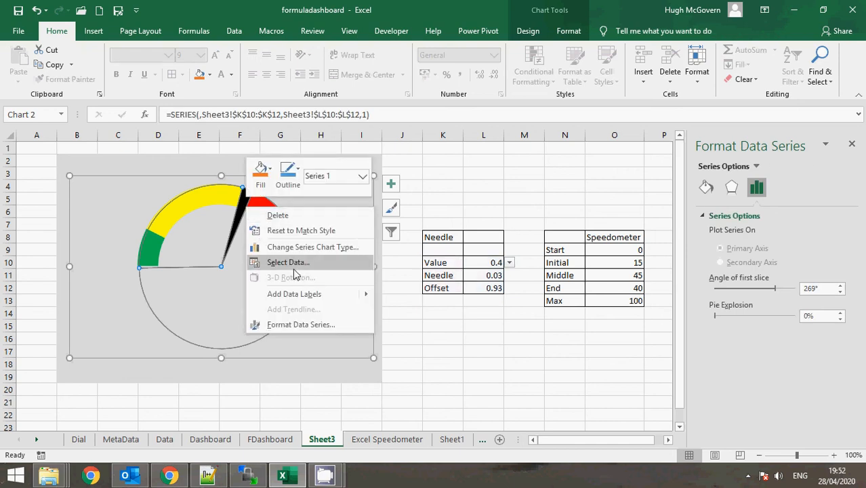
{"action": "left_click", "coordinate": [311, 296]}
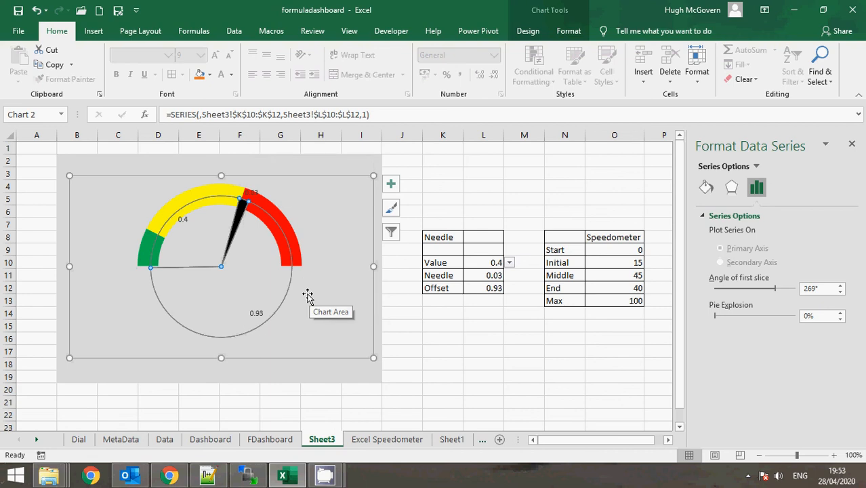
{"action": "mouse_move", "coordinate": [252, 279]}
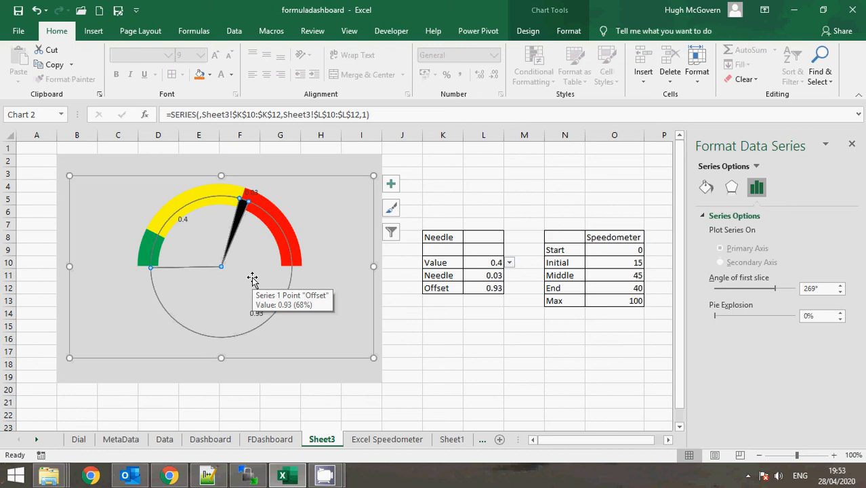
- Delete the data labels of the pie's Value and Offset slices, keeping only the Needle label
{"action": "left_click", "coordinate": [252, 192]}
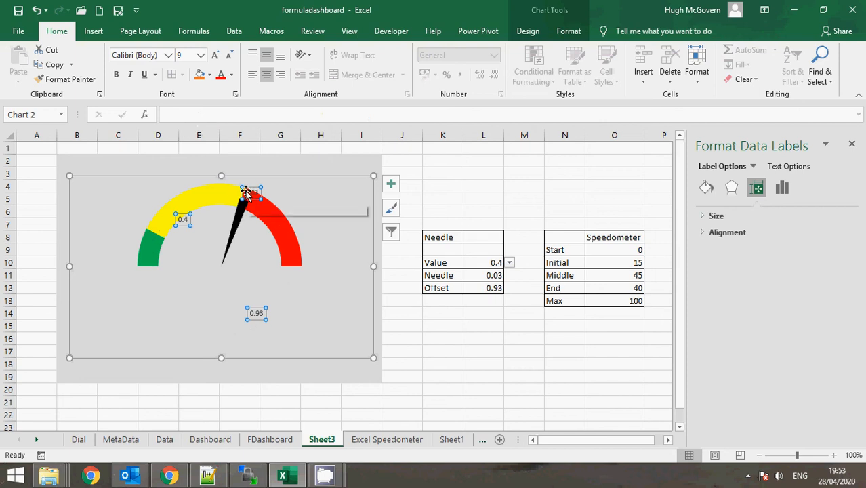
{"action": "left_click", "coordinate": [182, 217]}
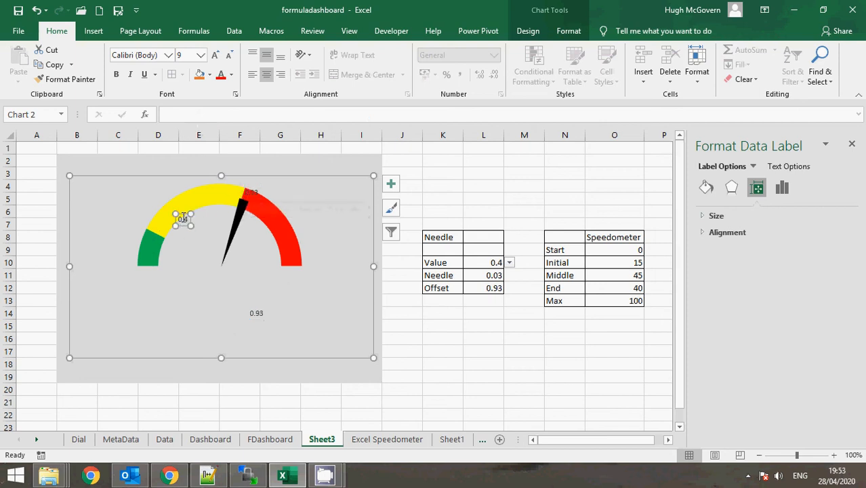
{"action": "left_click_drag", "start_coordinate": [183, 217], "coordinate": [260, 318]}
{"action": "key", "text": "Delete"}
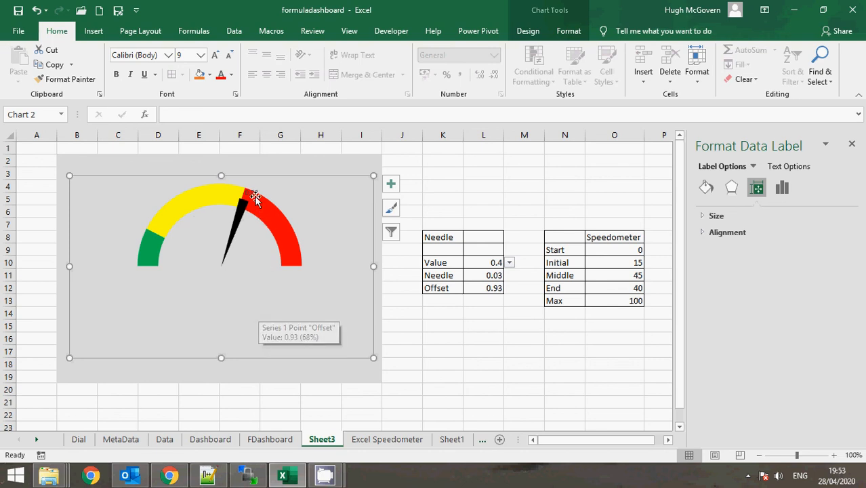
- Link the Needle slice's data label to the value cell with the formula =Sheet3!$L$10
{"action": "left_click", "coordinate": [252, 192]}
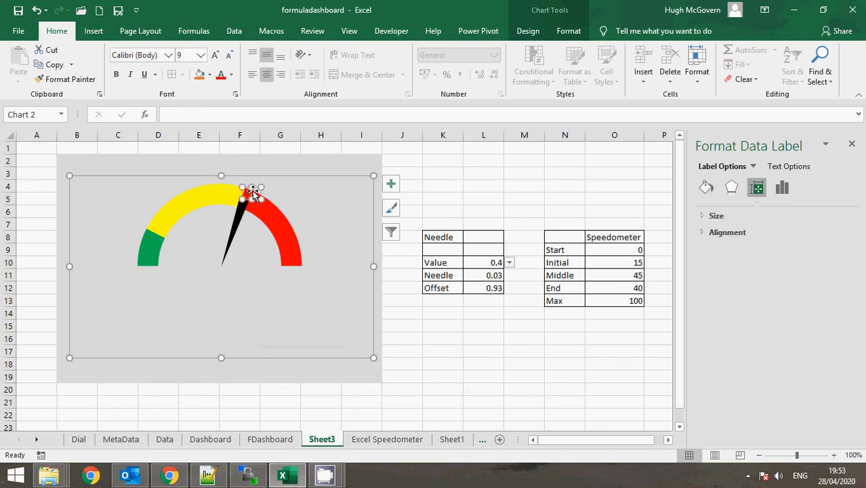
{"action": "left_click", "coordinate": [196, 115]}
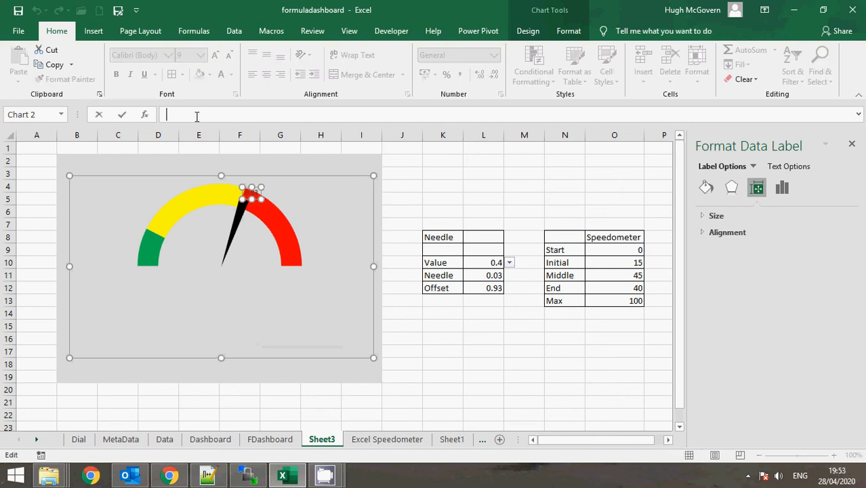
{"action": "type", "text": "="}
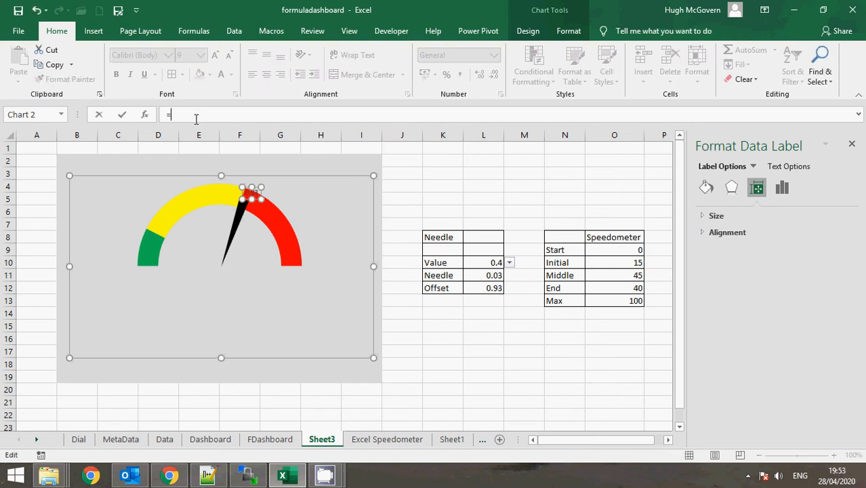
{"action": "left_click", "coordinate": [480, 263]}
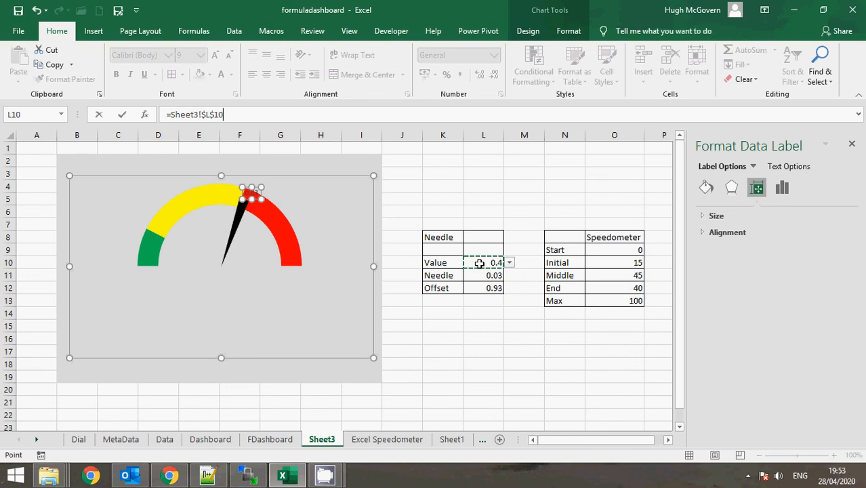
{"action": "key", "text": "Return"}
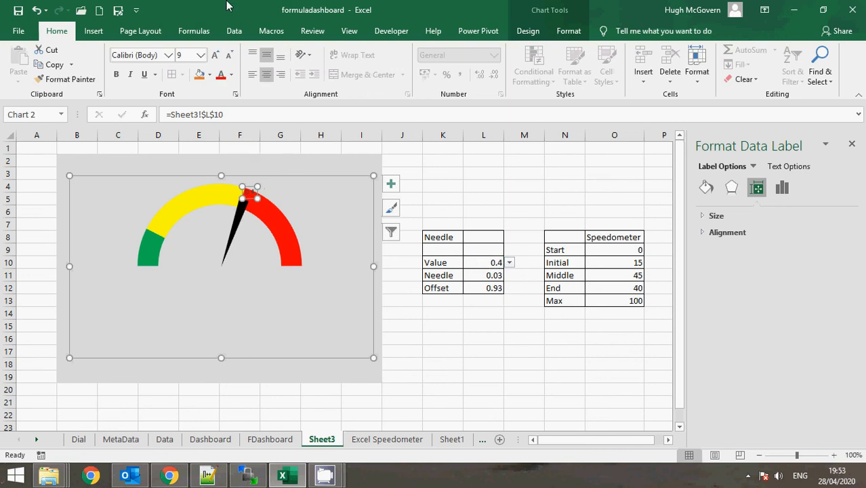
- Make the needle's data label bold with a font size of 14
{"action": "left_click", "coordinate": [216, 56]}
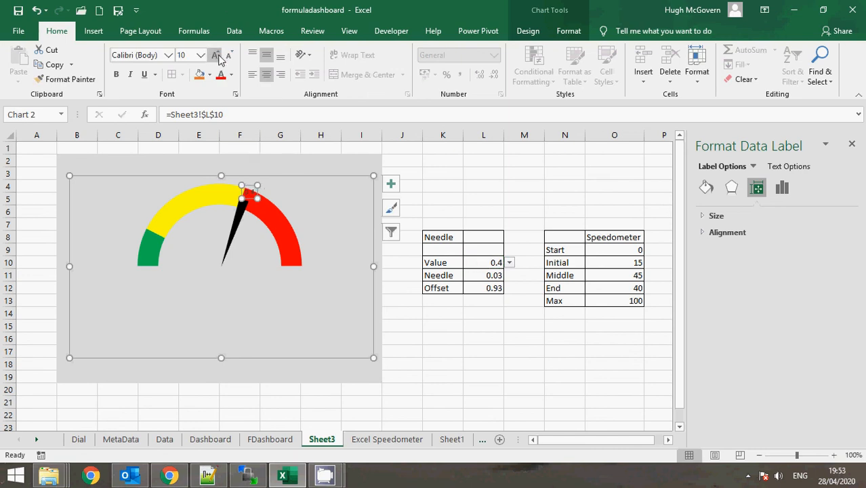
{"action": "left_click", "coordinate": [216, 55]}
{"action": "left_click", "coordinate": [216, 56]}
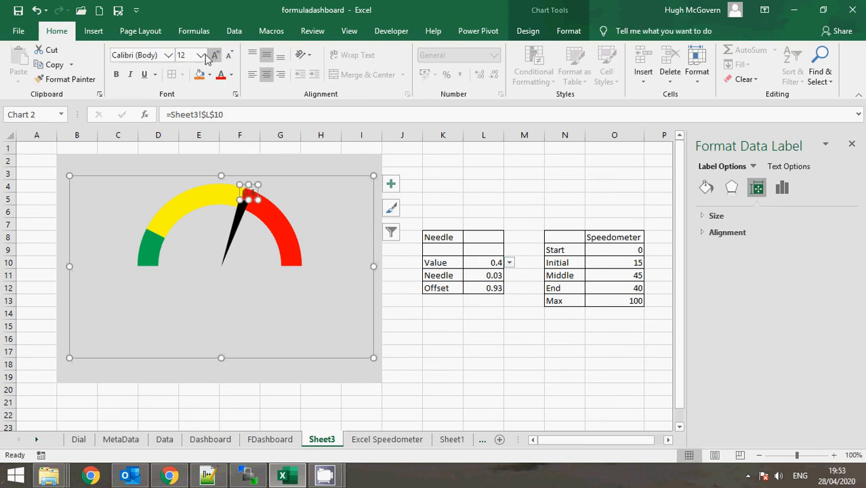
{"action": "left_click", "coordinate": [117, 74]}
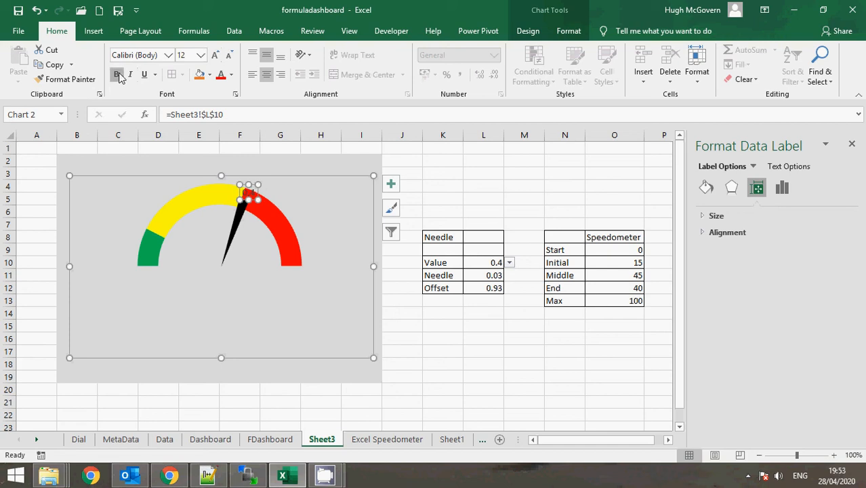
{"action": "left_click", "coordinate": [216, 57]}
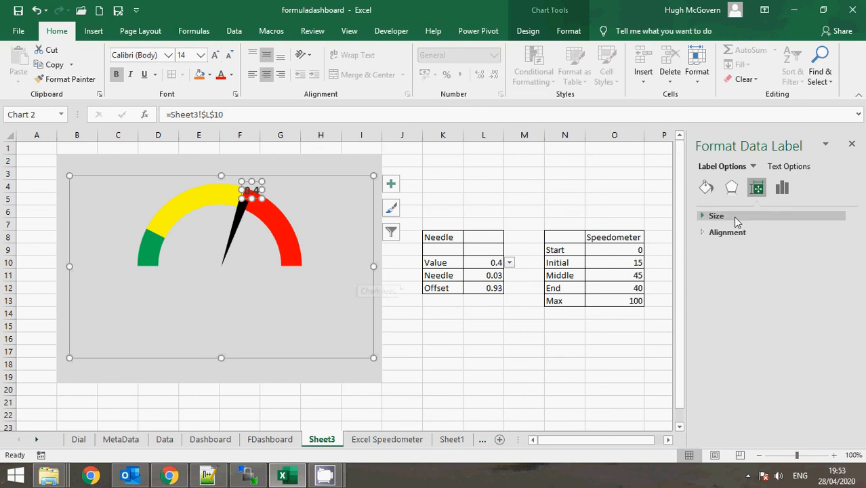
- Set the needle data label's position to Outside End
{"action": "left_click", "coordinate": [720, 233]}
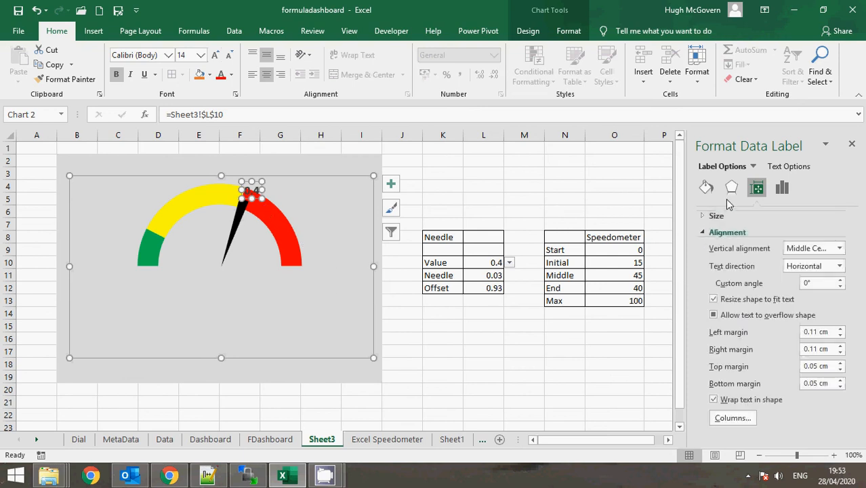
{"action": "left_click", "coordinate": [718, 216]}
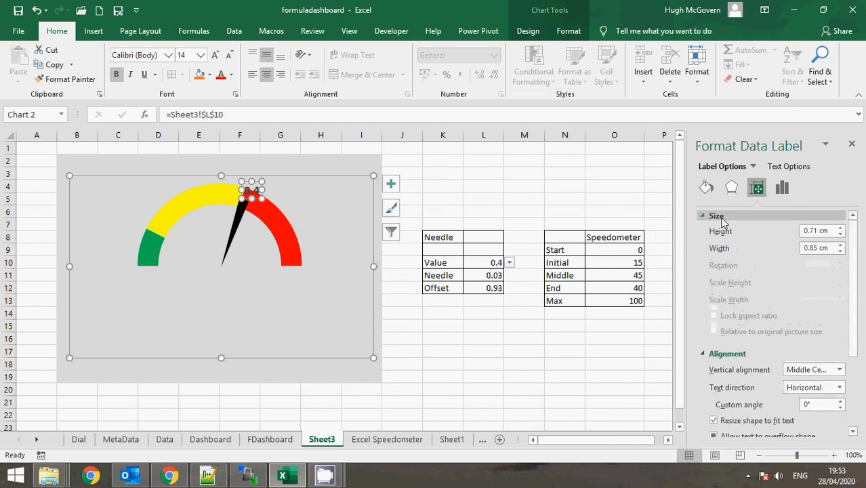
{"action": "left_click", "coordinate": [782, 187]}
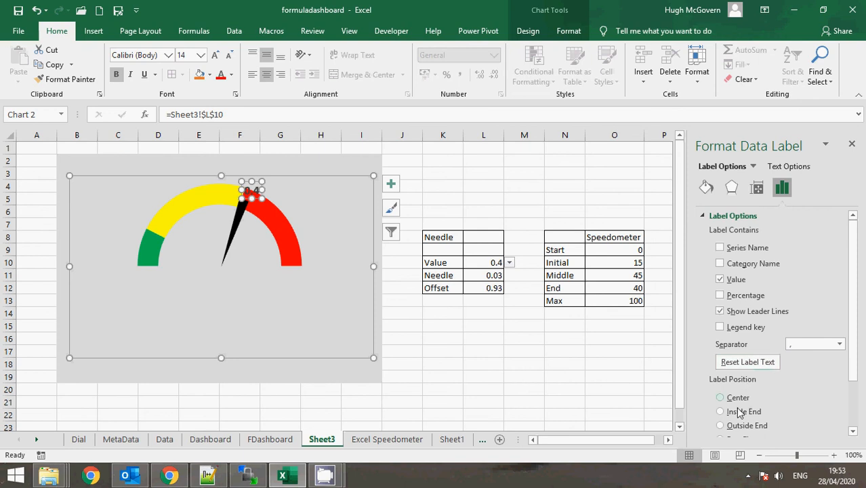
{"action": "left_click", "coordinate": [720, 425]}
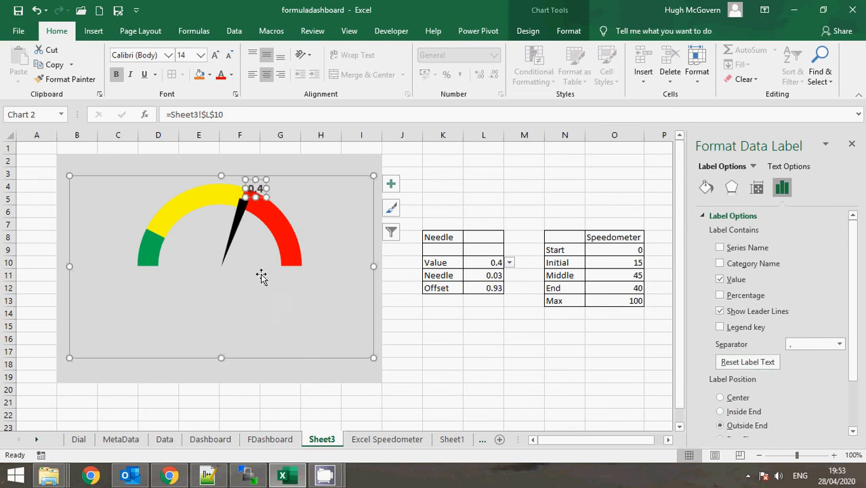
- Resize the needle chart to about 7.89 cm high and 13.34 cm wide and shift it slightly down over the gauge
{"action": "left_click", "coordinate": [228, 259]}
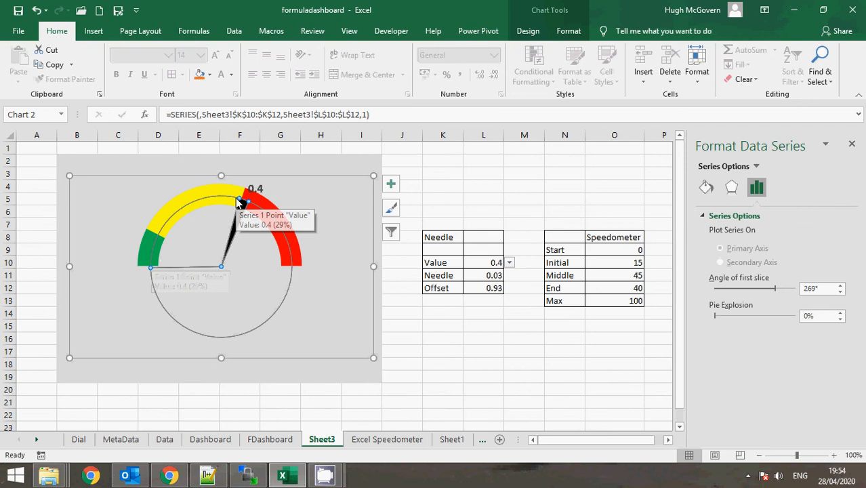
{"action": "left_click", "coordinate": [234, 203]}
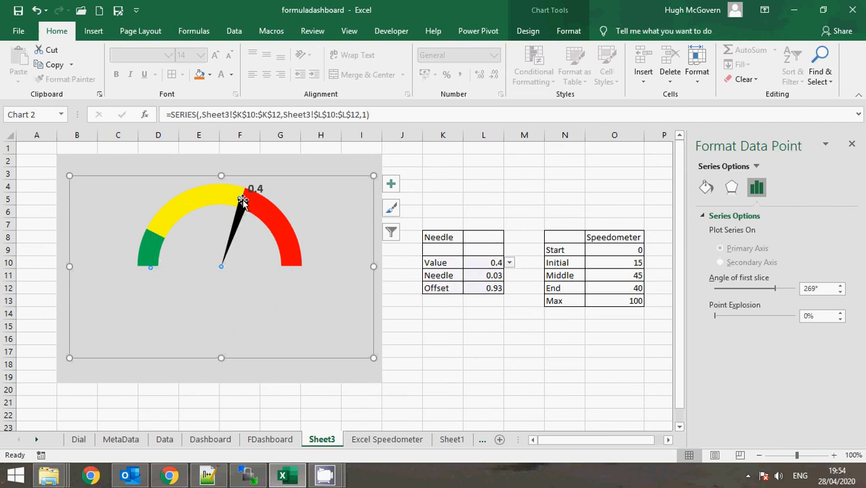
{"action": "left_click", "coordinate": [222, 258]}
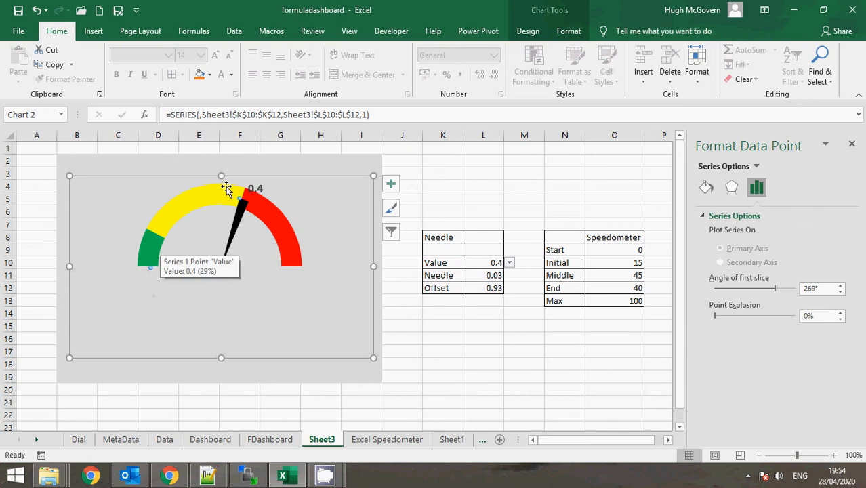
{"action": "left_click_drag", "start_coordinate": [221, 175], "coordinate": [220, 160]}
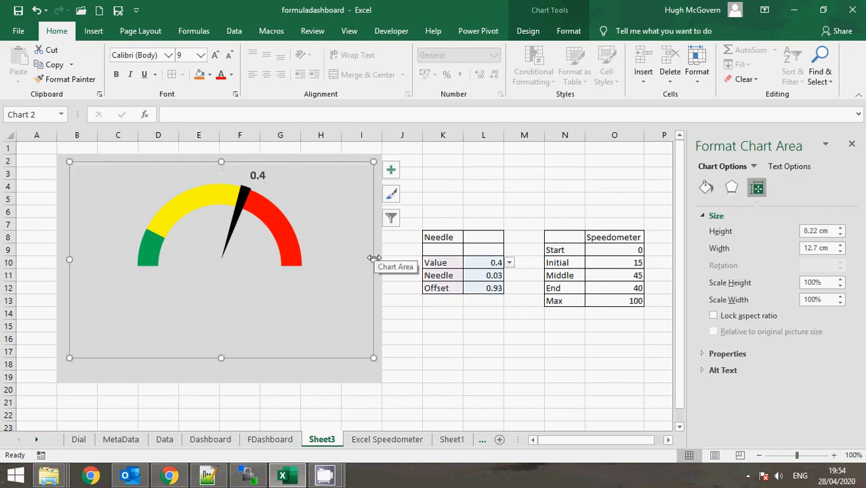
{"action": "left_click_drag", "start_coordinate": [374, 258], "coordinate": [380, 259]}
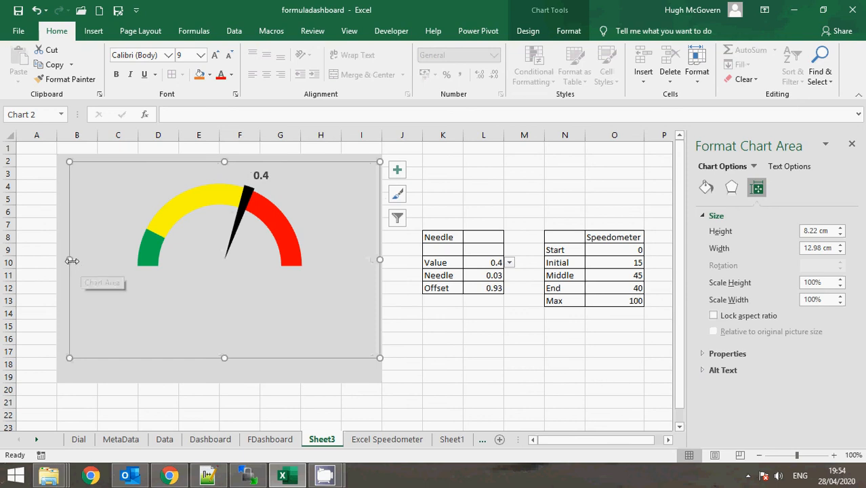
{"action": "left_click_drag", "start_coordinate": [69, 258], "coordinate": [59, 260]}
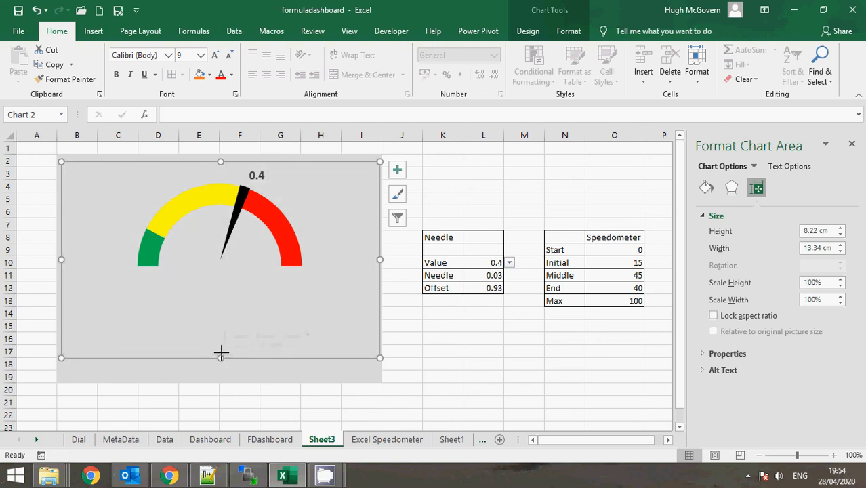
{"action": "left_click_drag", "start_coordinate": [221, 352], "coordinate": [221, 349]}
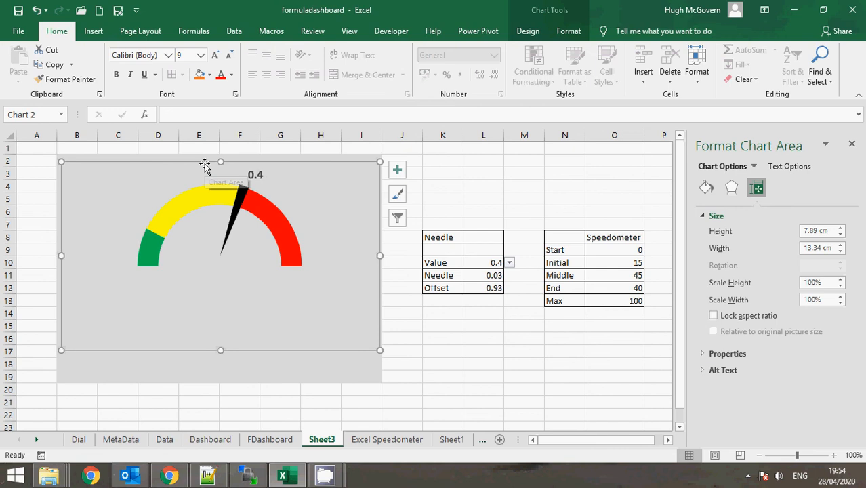
{"action": "left_click_drag", "start_coordinate": [205, 167], "coordinate": [204, 168]}
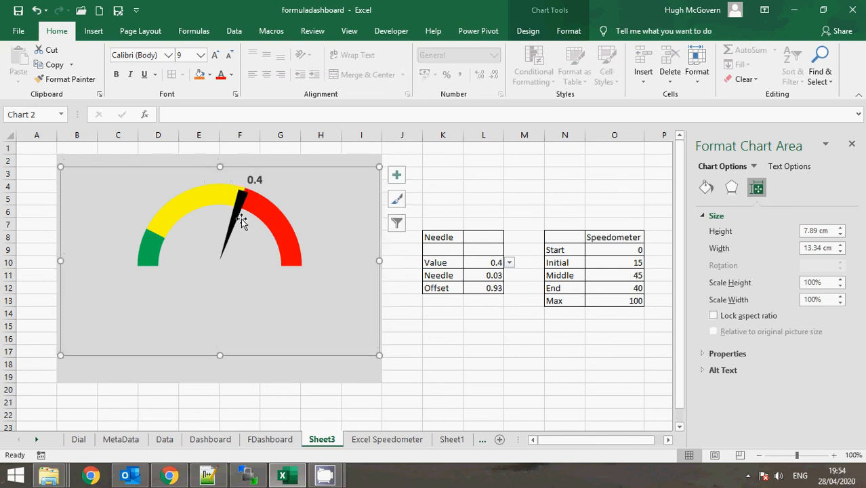
{"action": "mouse_move", "coordinate": [242, 217]}
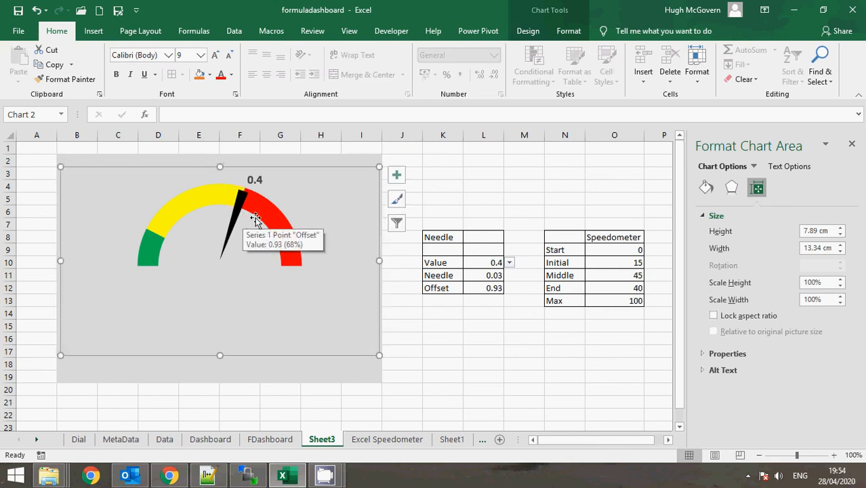
- Test the gauge needle by switching the drop-down value in cell L10 to 0.3 and back to 0.4
{"action": "left_click", "coordinate": [490, 261]}
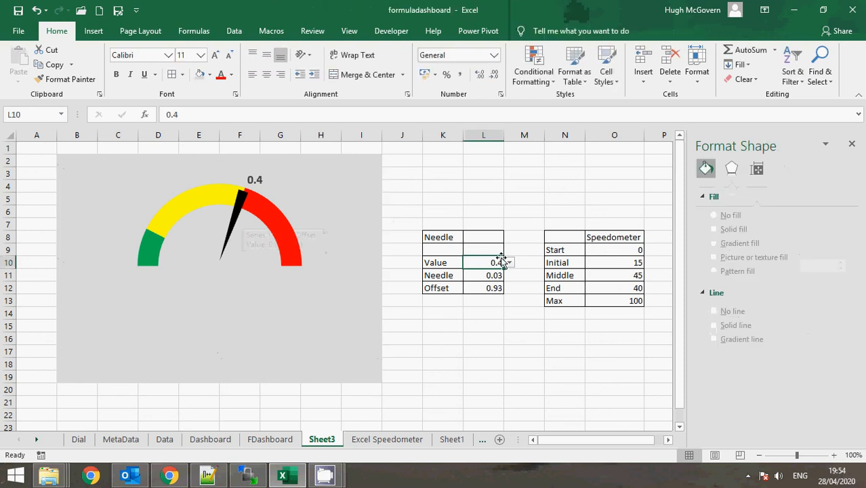
{"action": "left_click", "coordinate": [509, 263]}
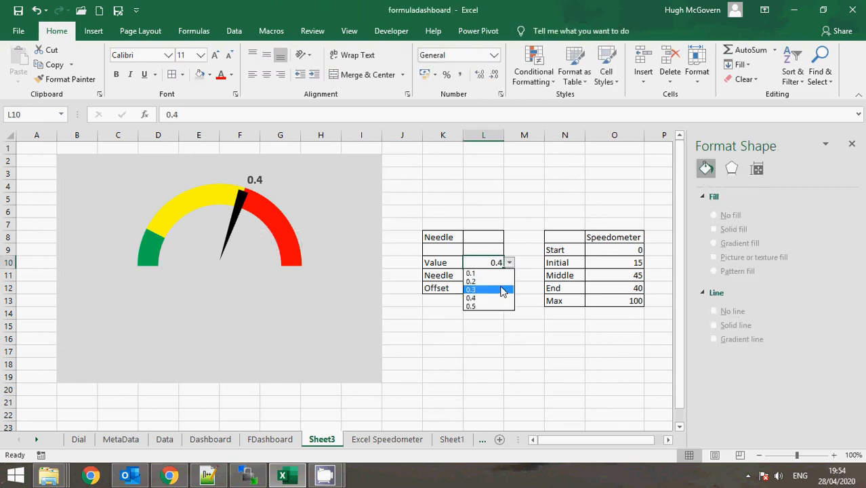
{"action": "left_click", "coordinate": [502, 291]}
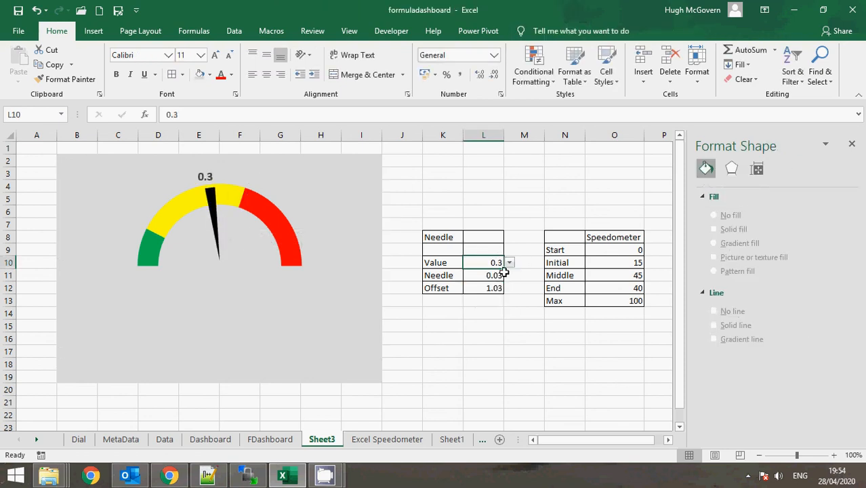
{"action": "left_click", "coordinate": [510, 264]}
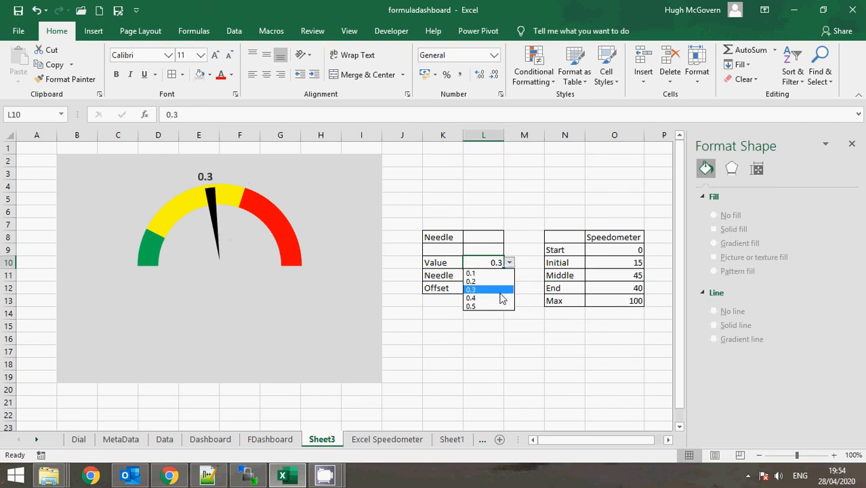
{"action": "left_click", "coordinate": [501, 298]}
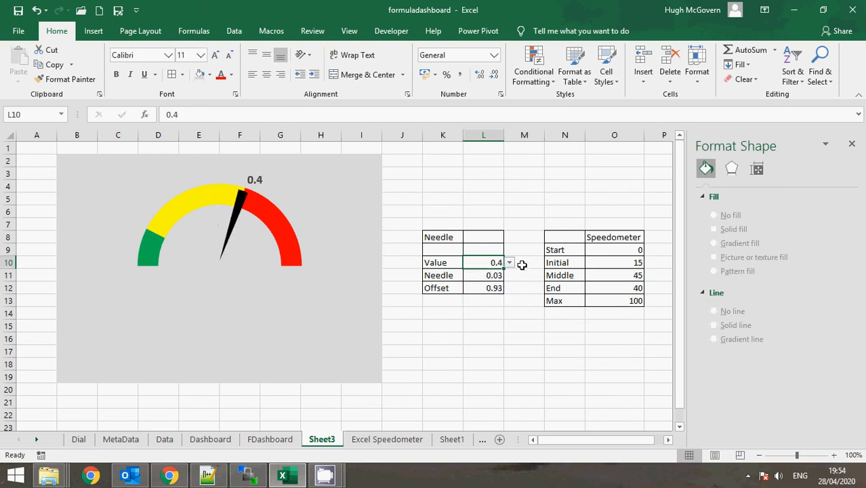
- Choose 0.4 again in the value cell's drop-down list, and finally set the gauge value to 0.3
{"action": "left_click", "coordinate": [511, 263]}
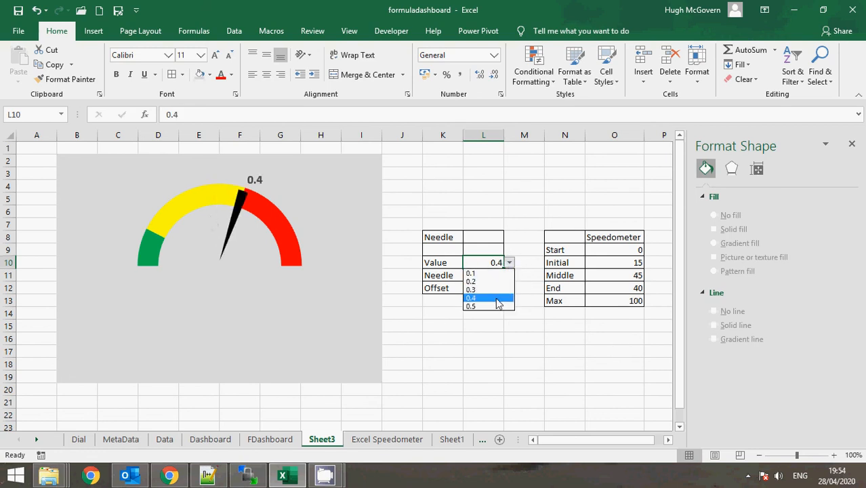
{"action": "left_click", "coordinate": [498, 298]}
{"action": "left_click", "coordinate": [511, 265]}
{"action": "left_click", "coordinate": [500, 290]}
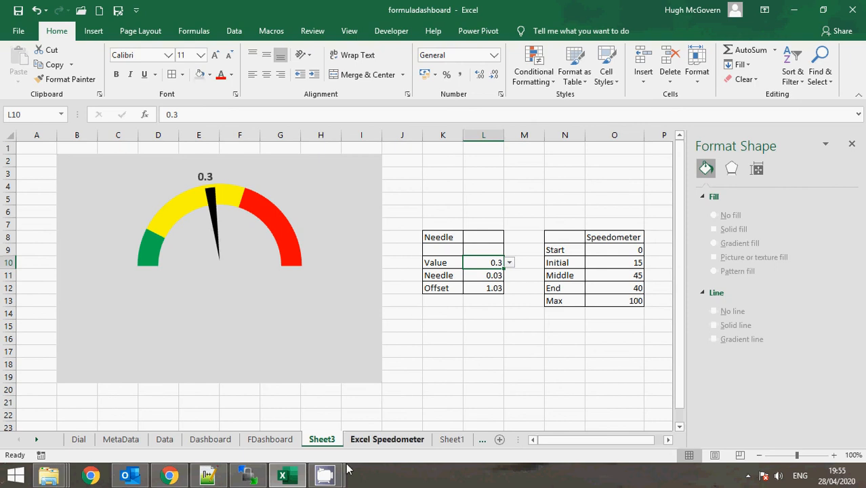
{"action": "mouse_move", "coordinate": [324, 474]}
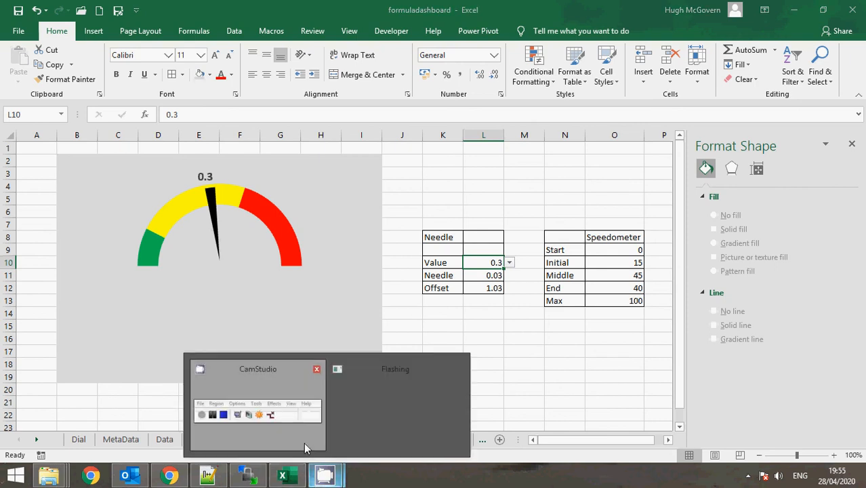